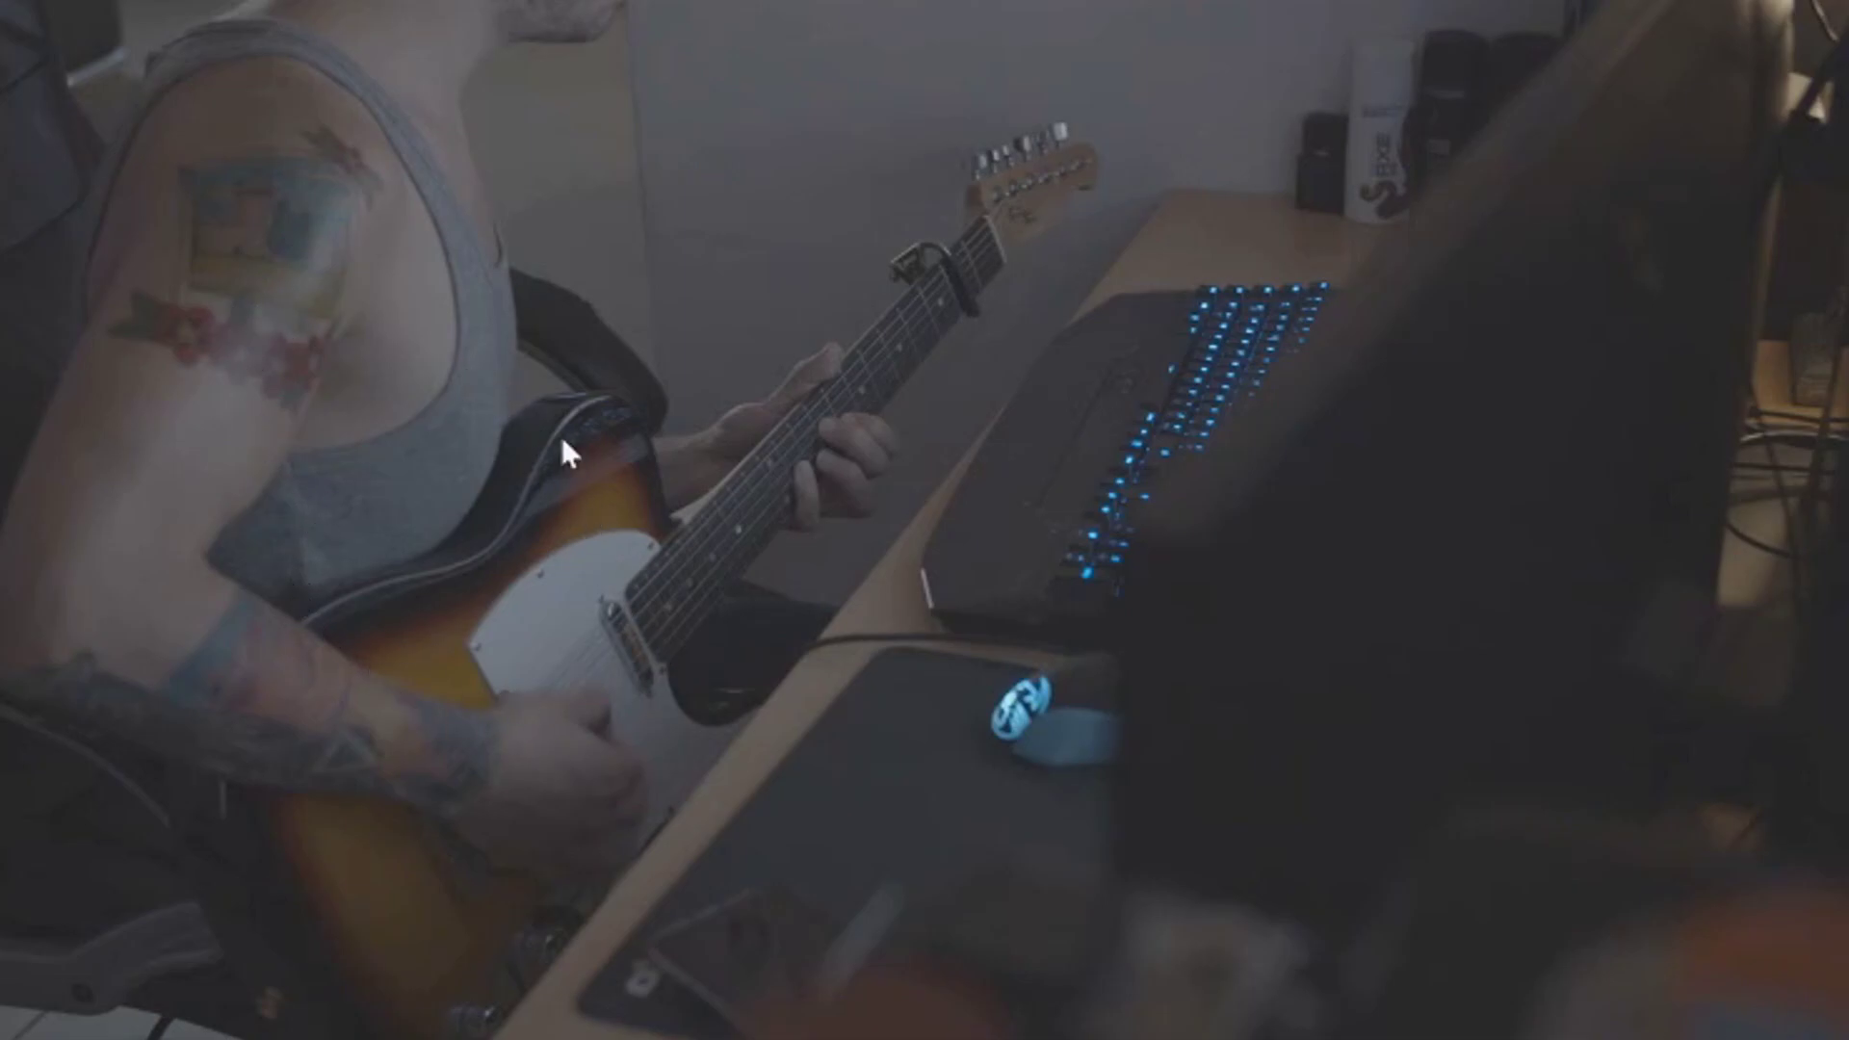
Set the guitar clip's exposure to 0.3, contrast to 21.5 and highlights to 14.8, and nudge the shadows up.
{"action": "key", "text": "Escape"}
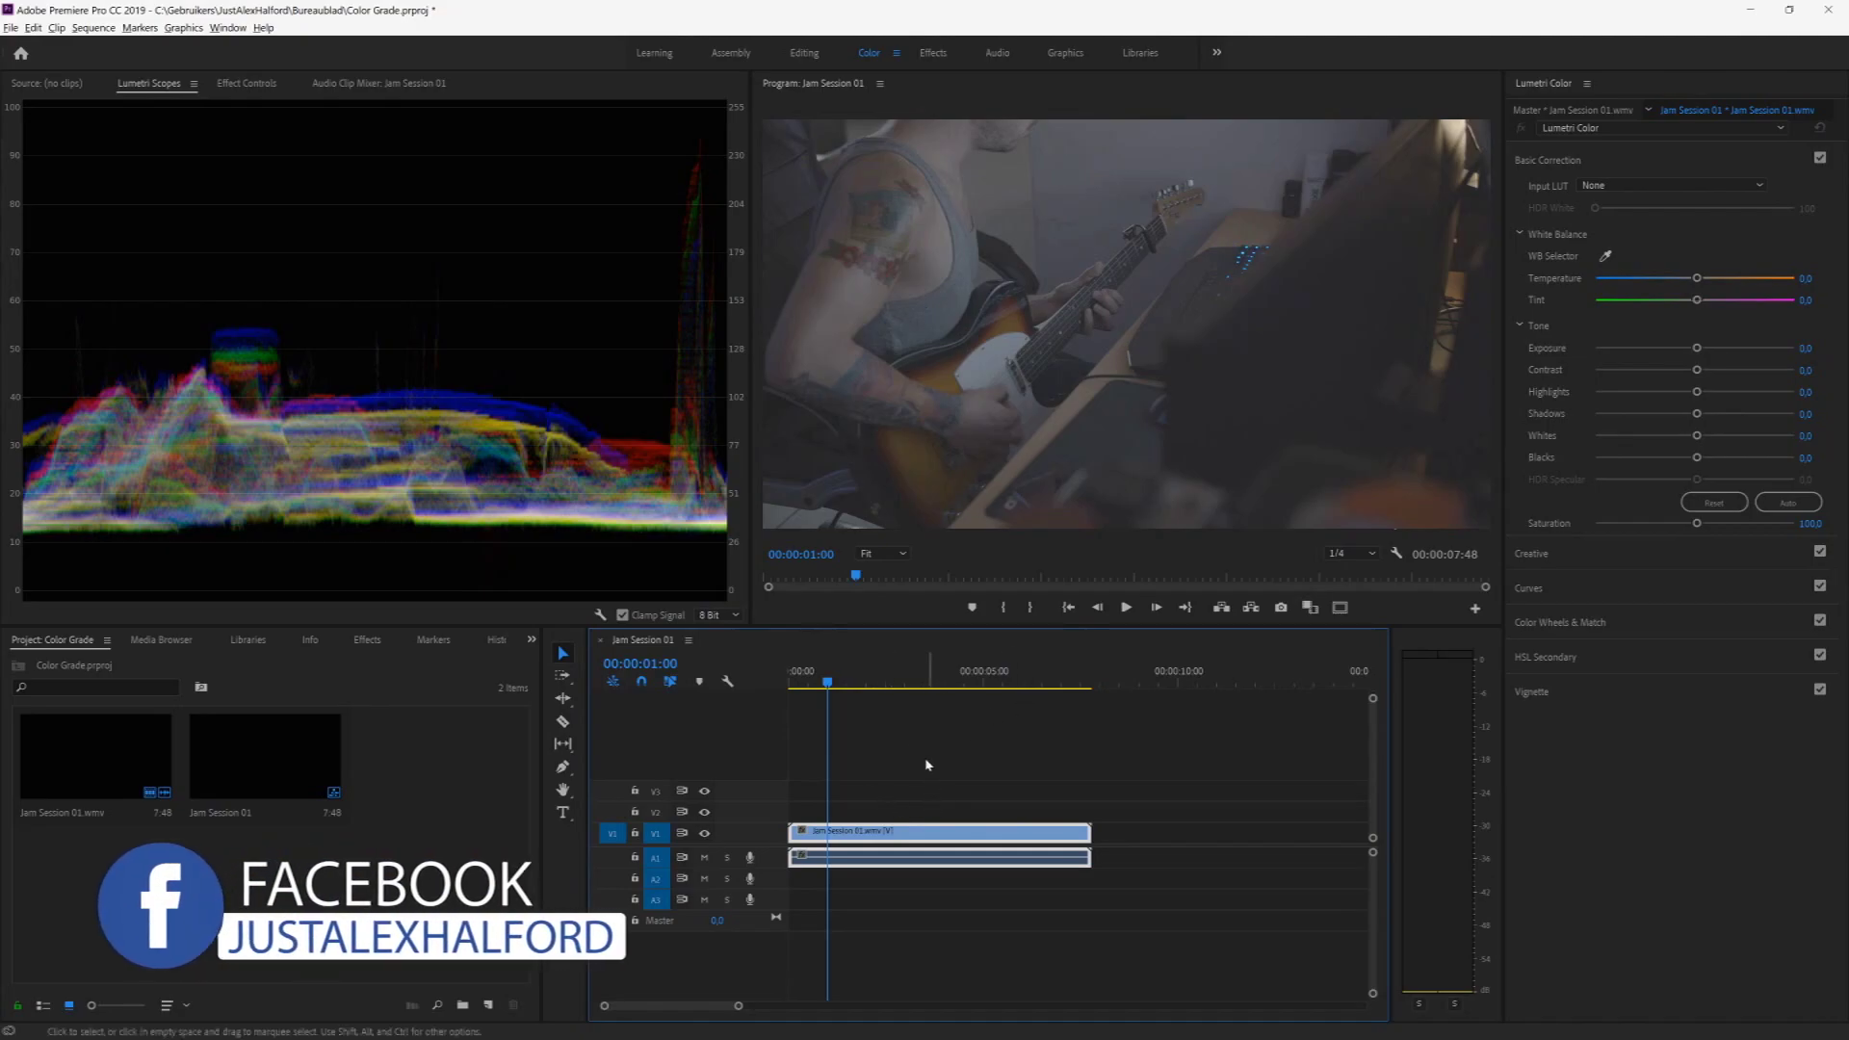
{"action": "left_click", "coordinate": [1550, 94]}
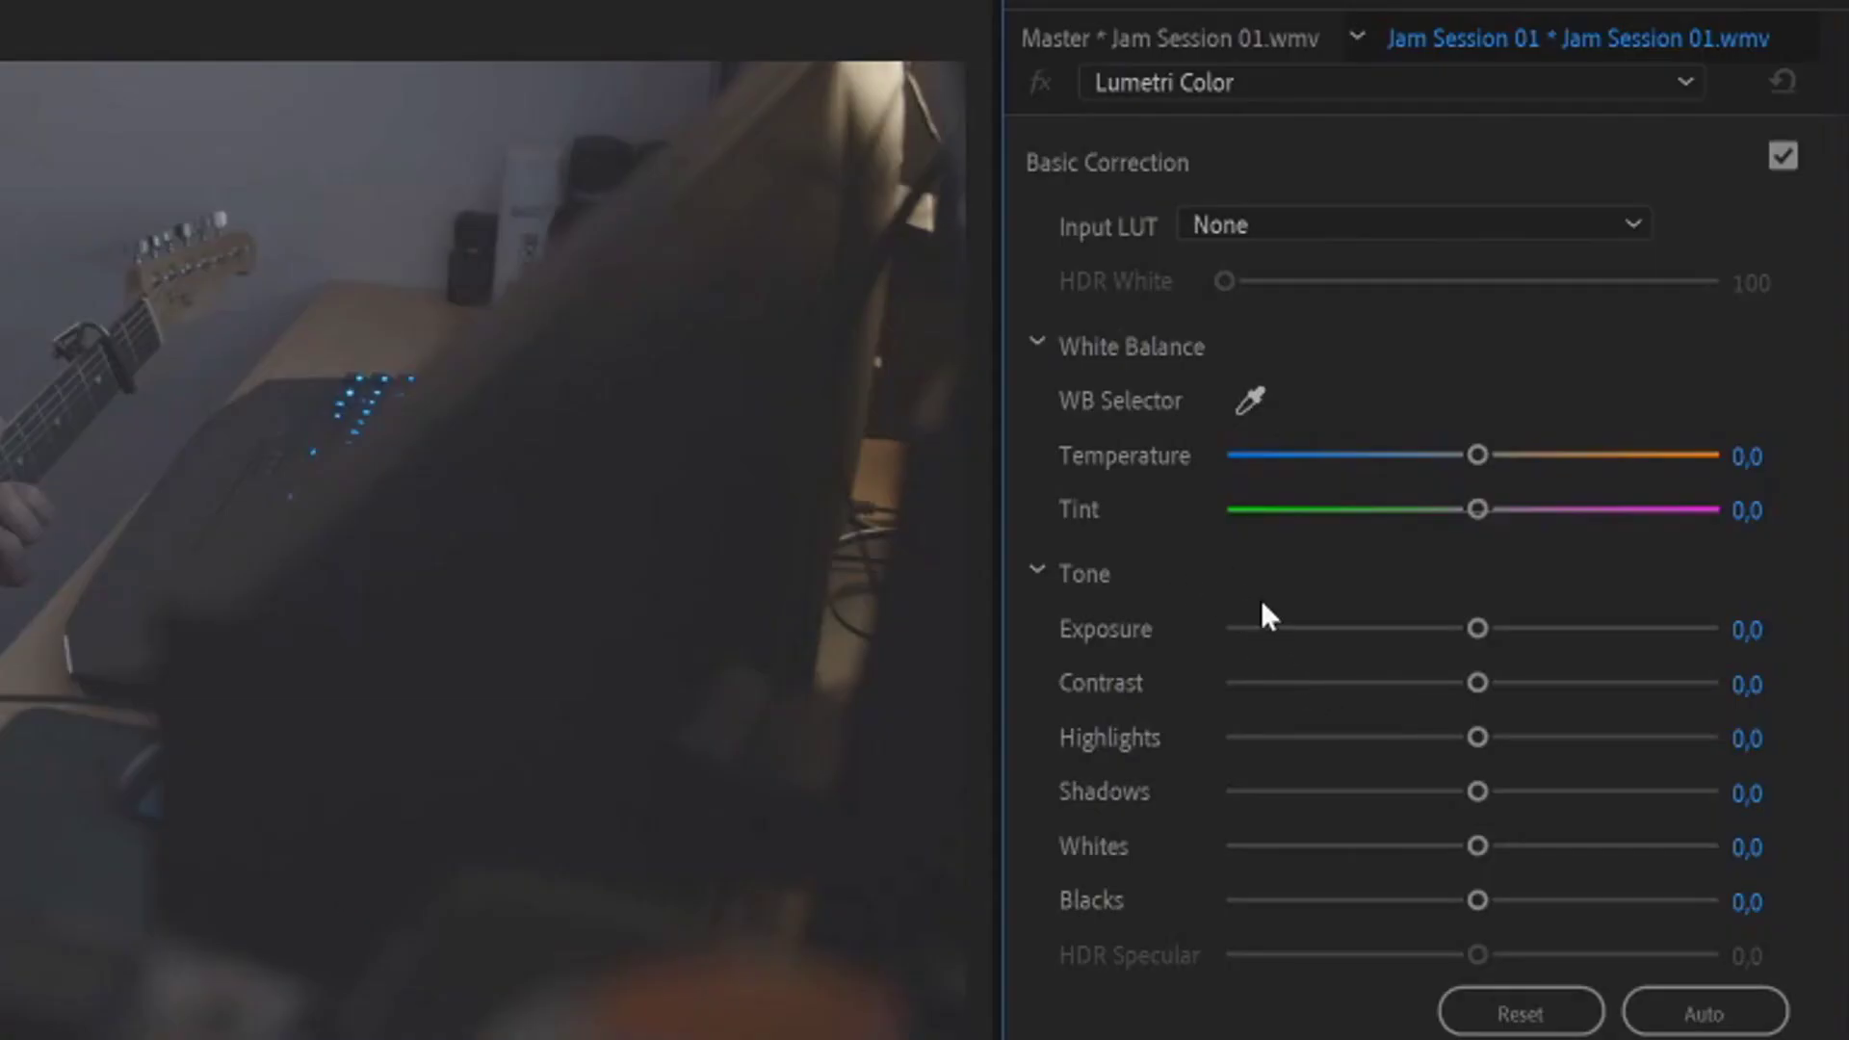
{"action": "left_click_drag", "start_coordinate": [1477, 628], "coordinate": [1484, 627]}
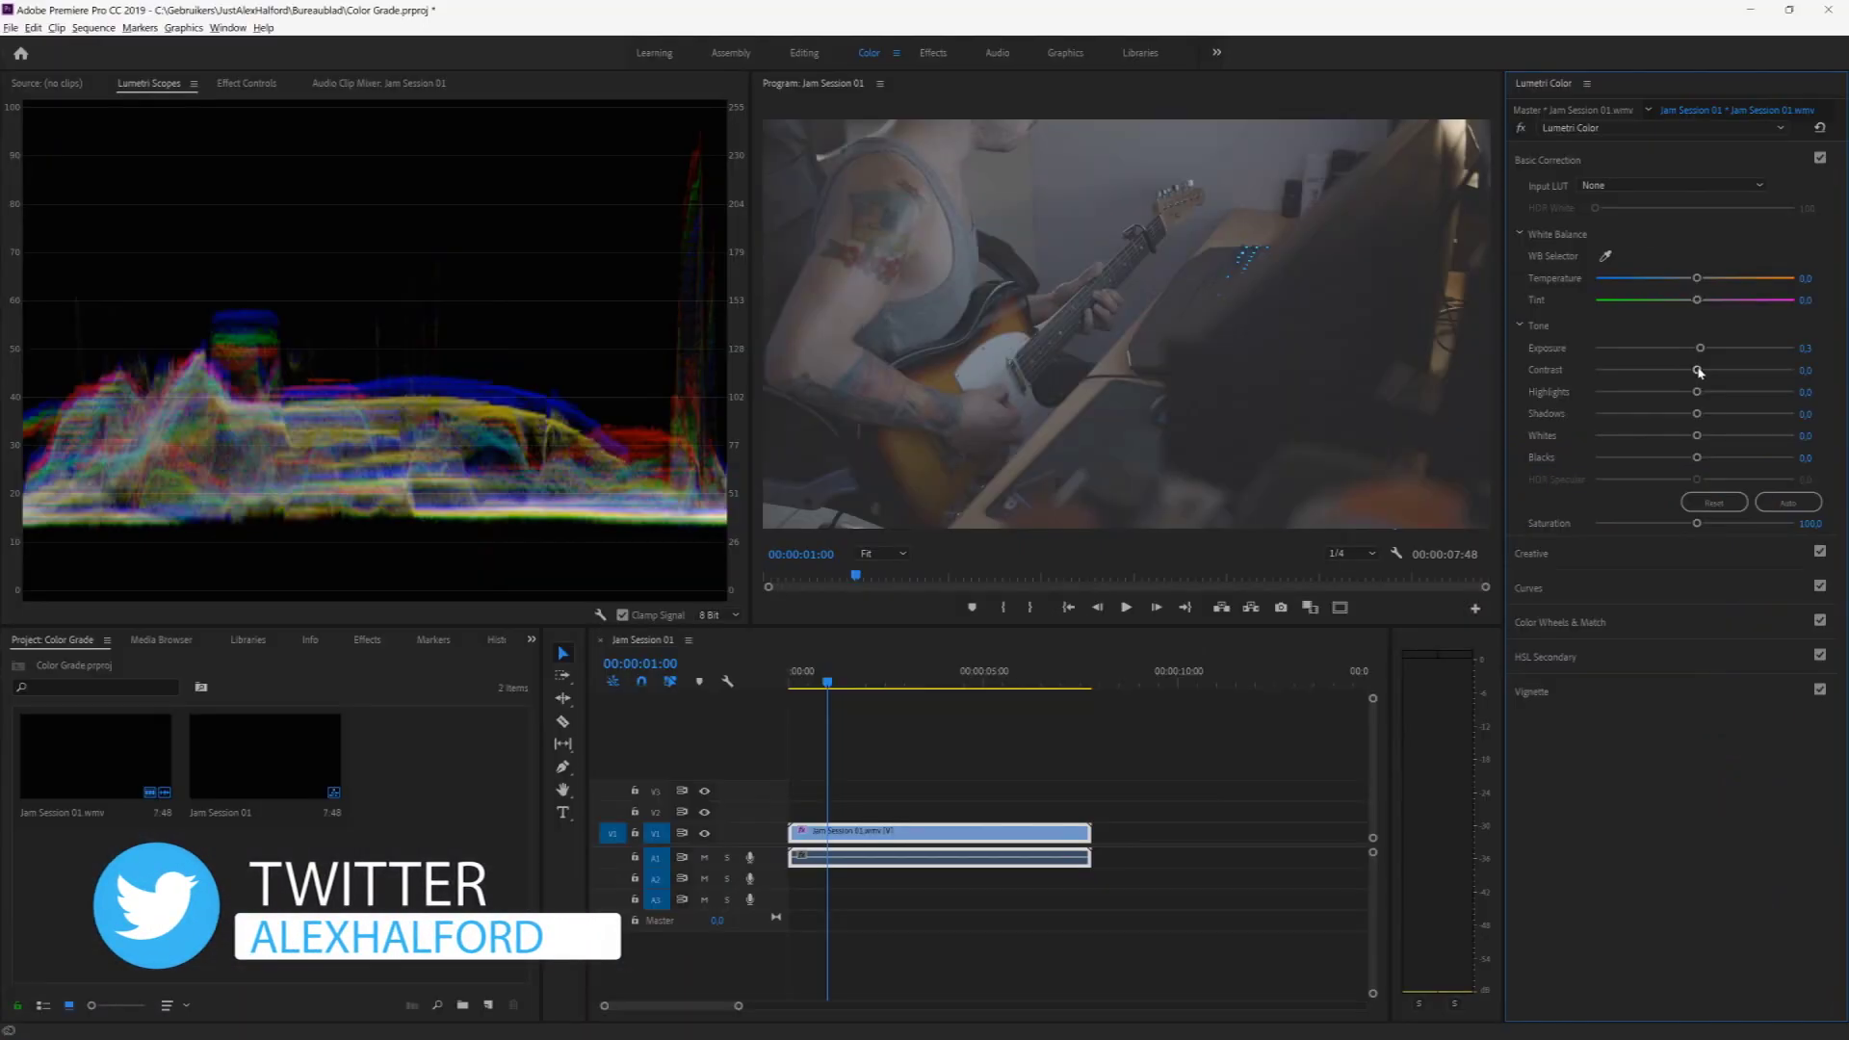
{"action": "left_click_drag", "start_coordinate": [1698, 372], "coordinate": [1700, 420]}
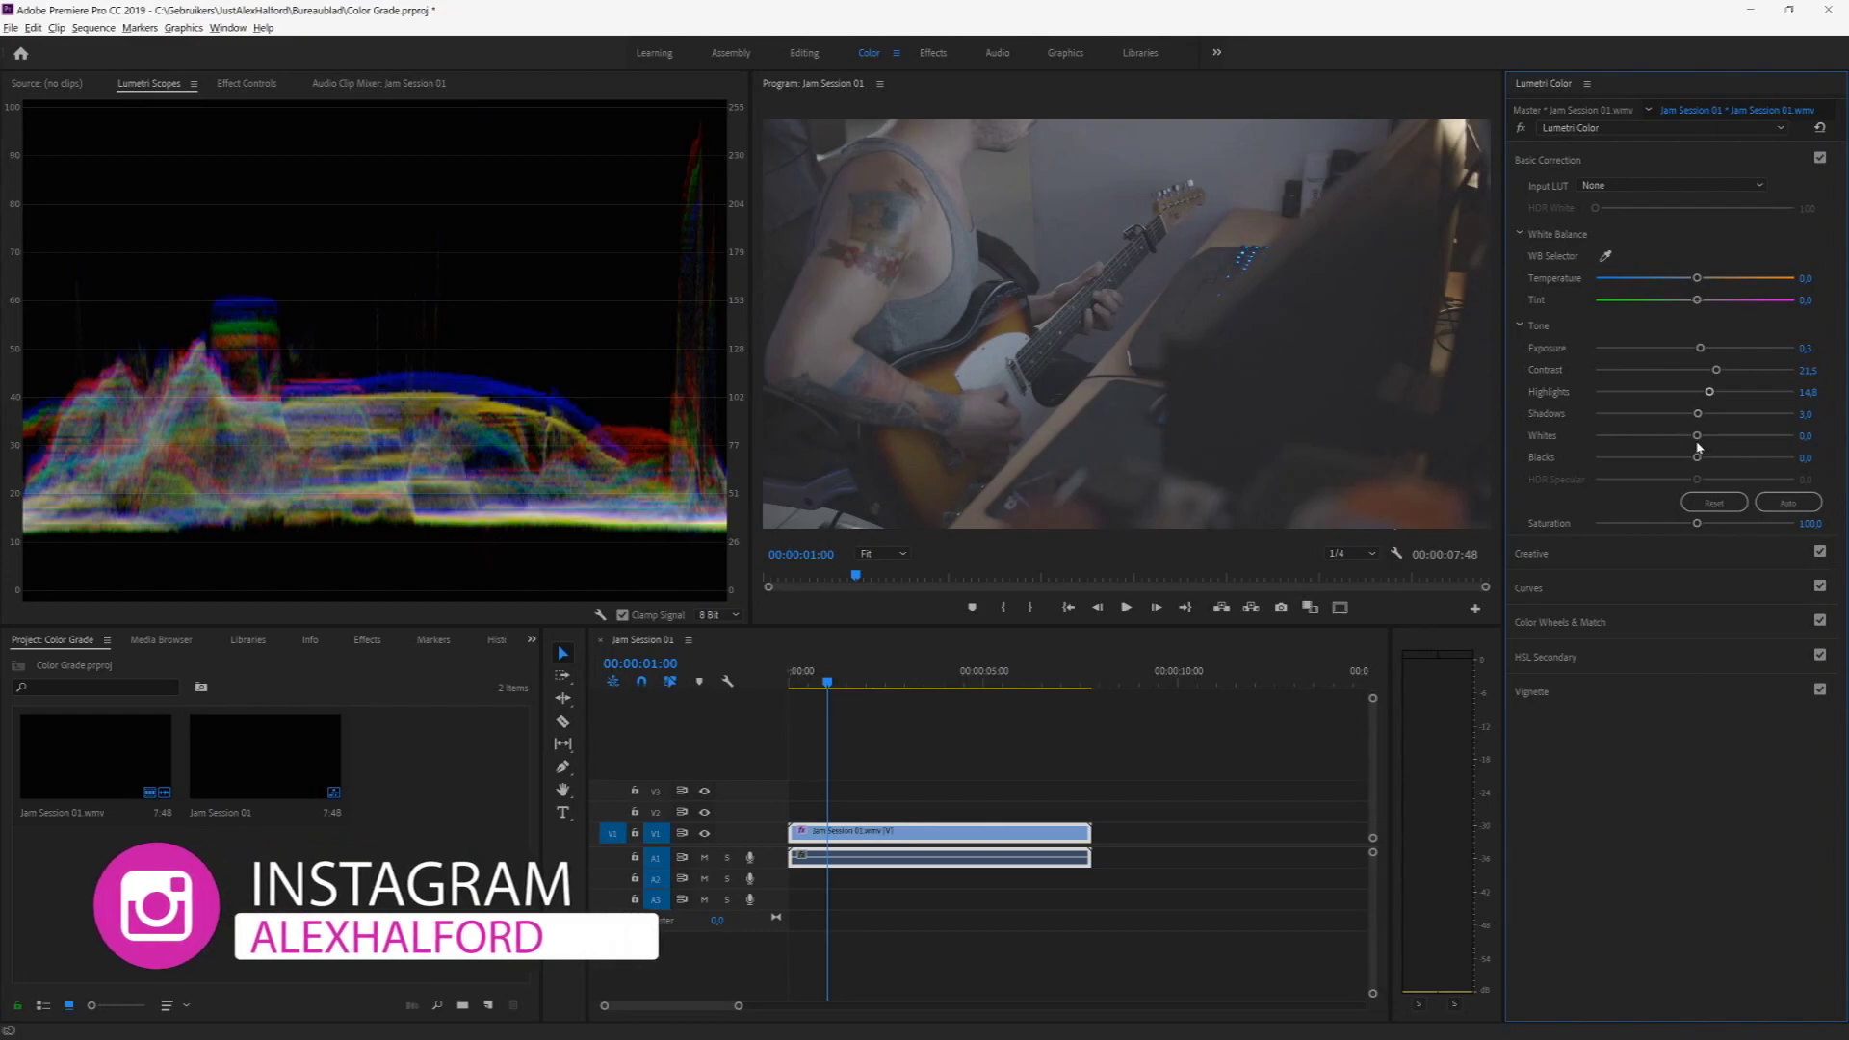
Raise the whites and blacks slightly, set contrast to 56.1, and increase saturation and exposure.
{"action": "left_click_drag", "start_coordinate": [1698, 435], "coordinate": [1622, 462]}
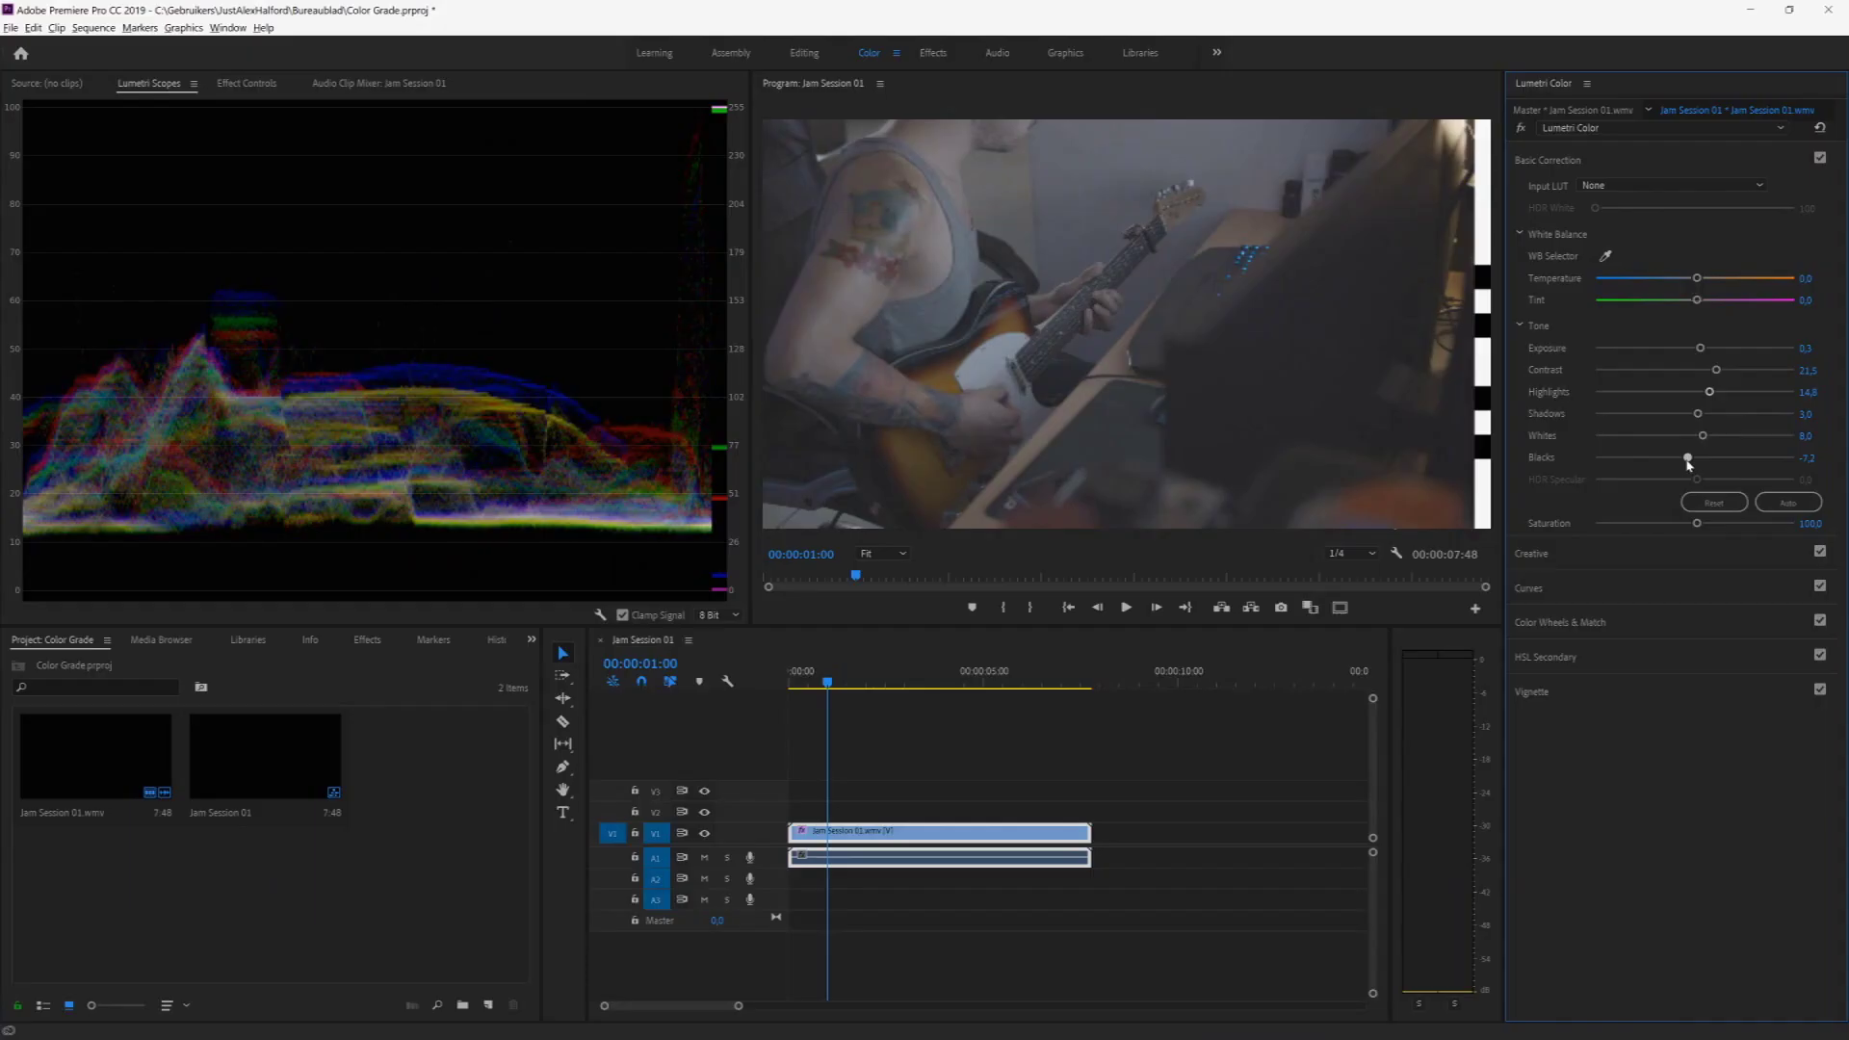
{"action": "left_click_drag", "start_coordinate": [1698, 460], "coordinate": [1702, 461]}
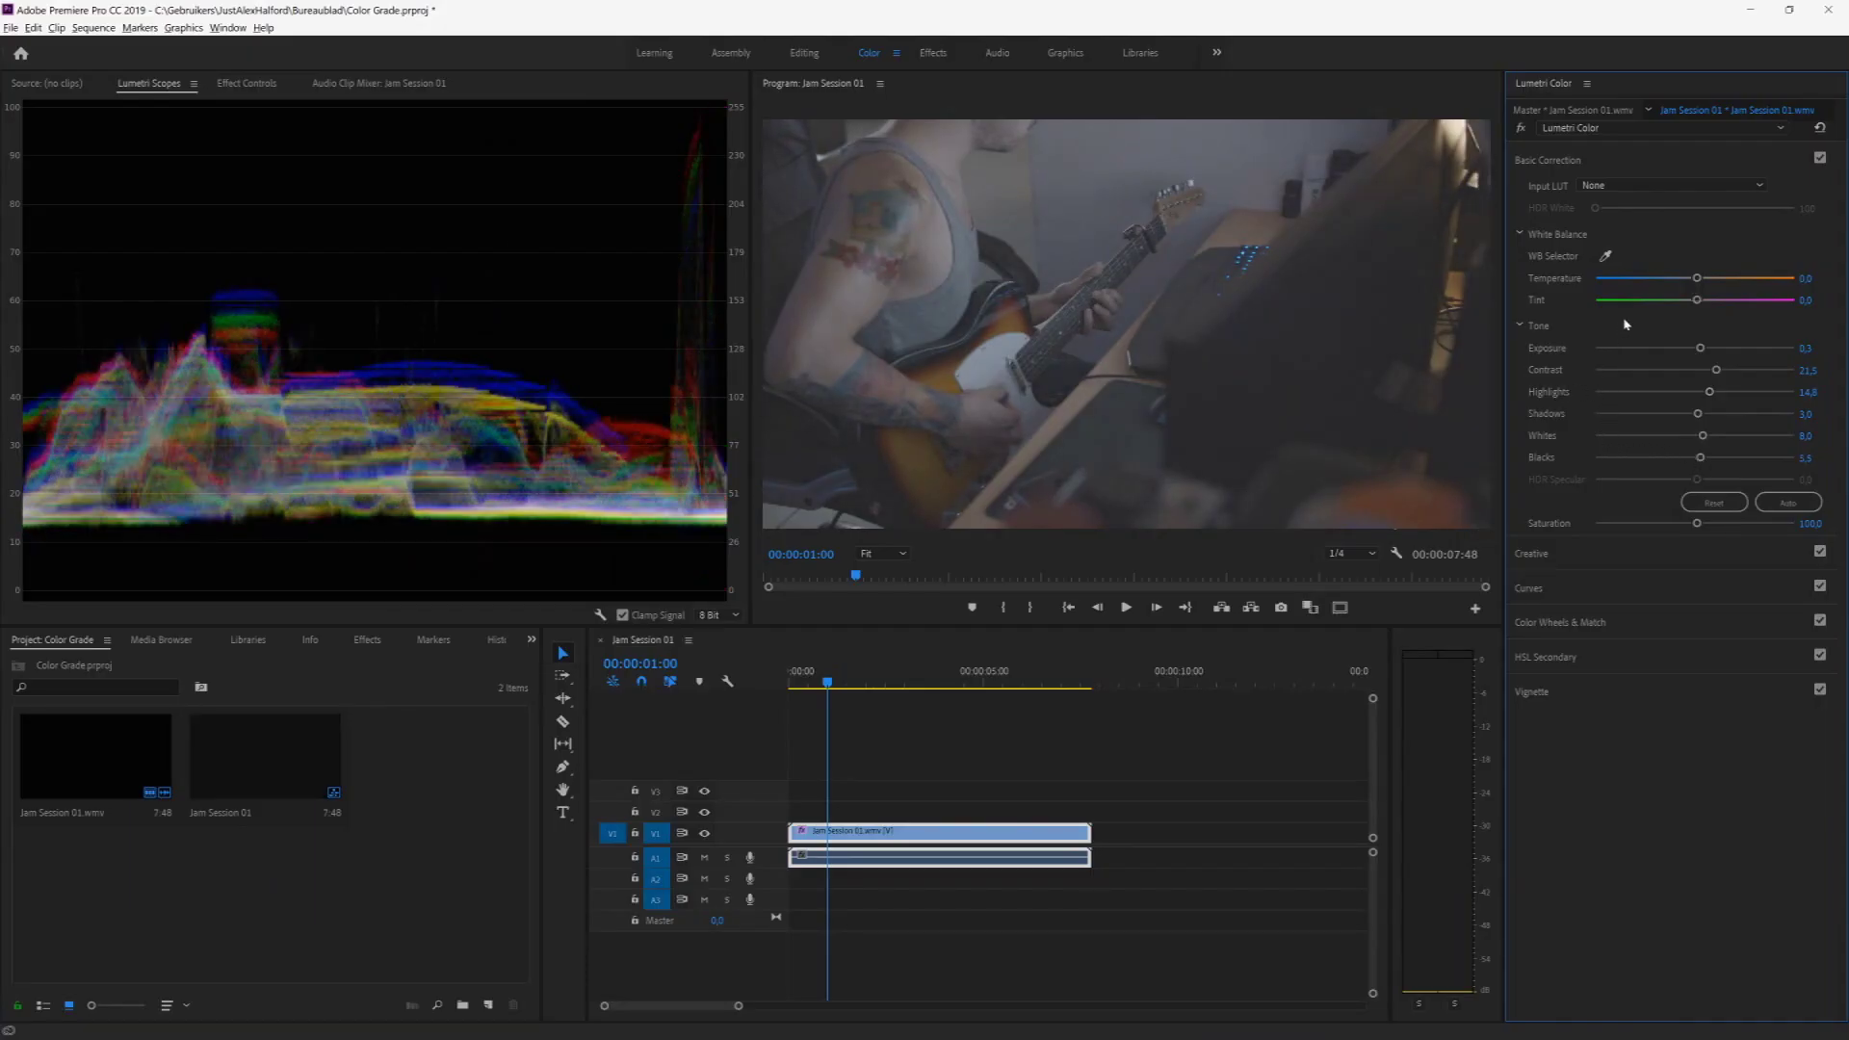
{"action": "left_click_drag", "start_coordinate": [1698, 277], "coordinate": [1725, 304]}
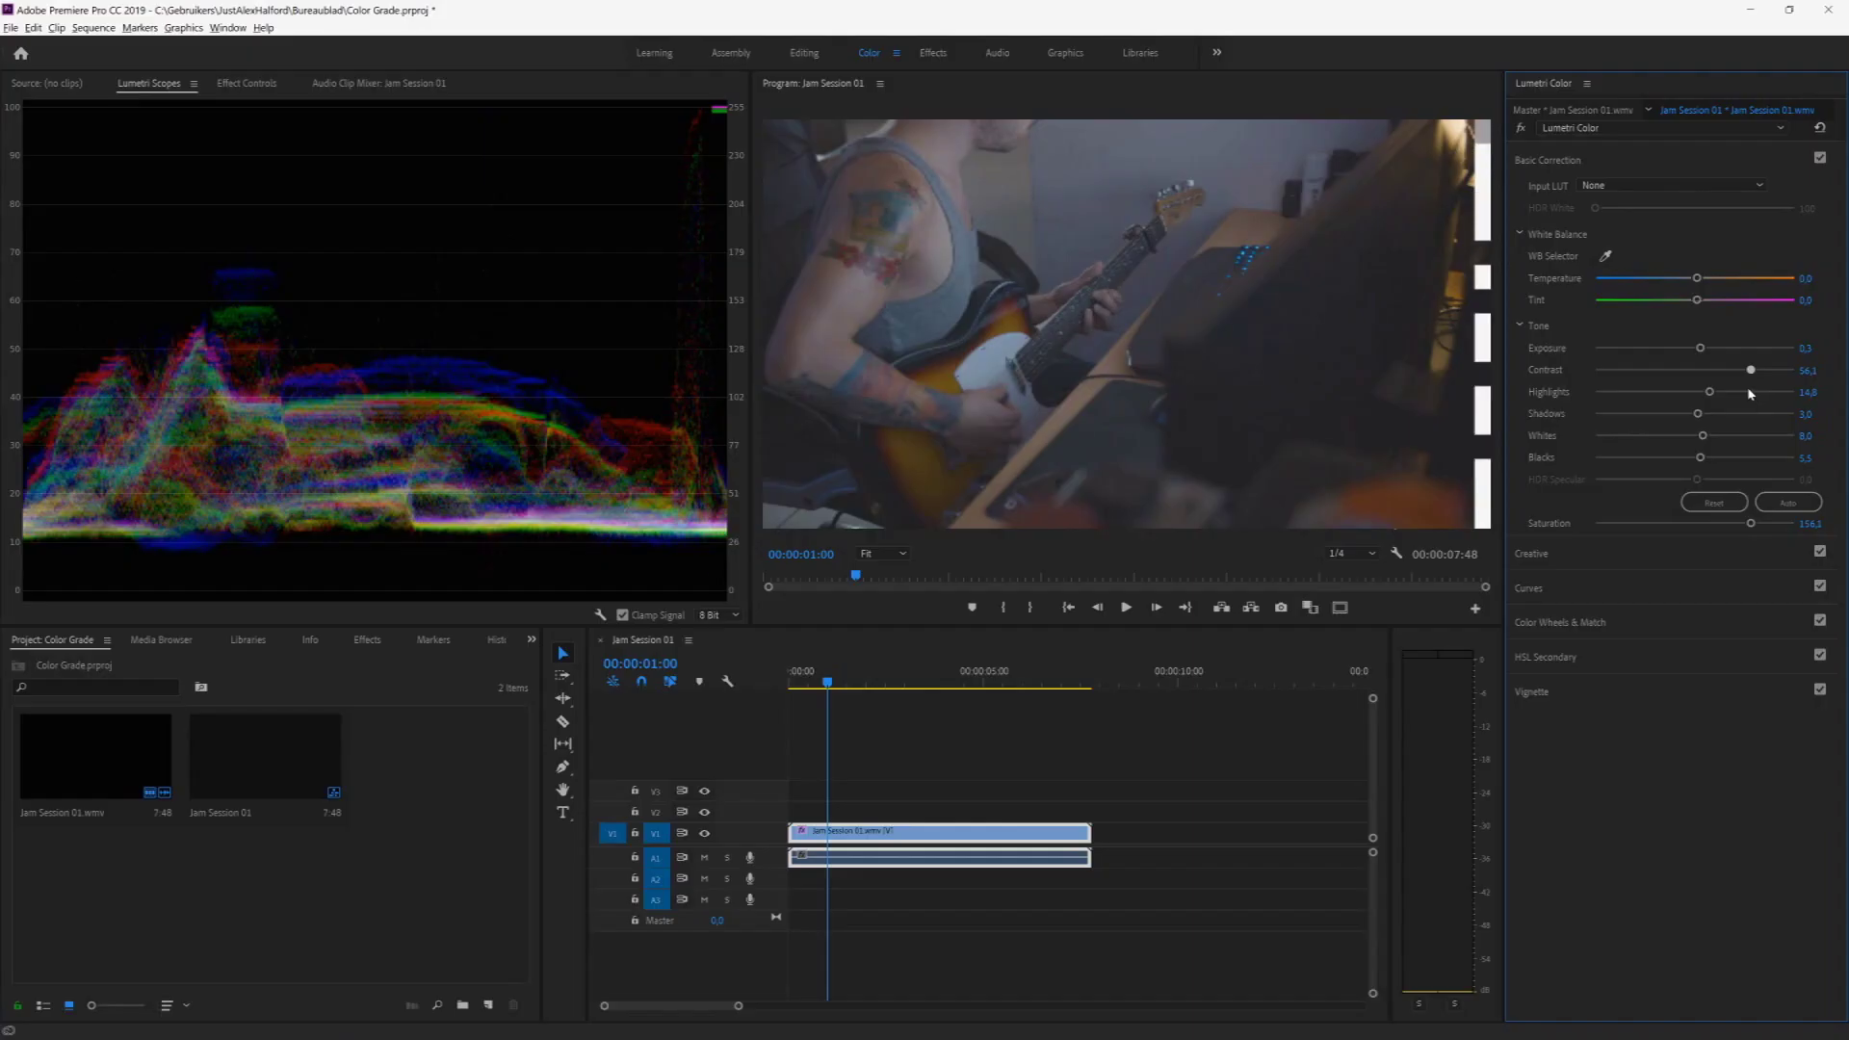
{"action": "left_click_drag", "start_coordinate": [1701, 353], "coordinate": [1715, 353]}
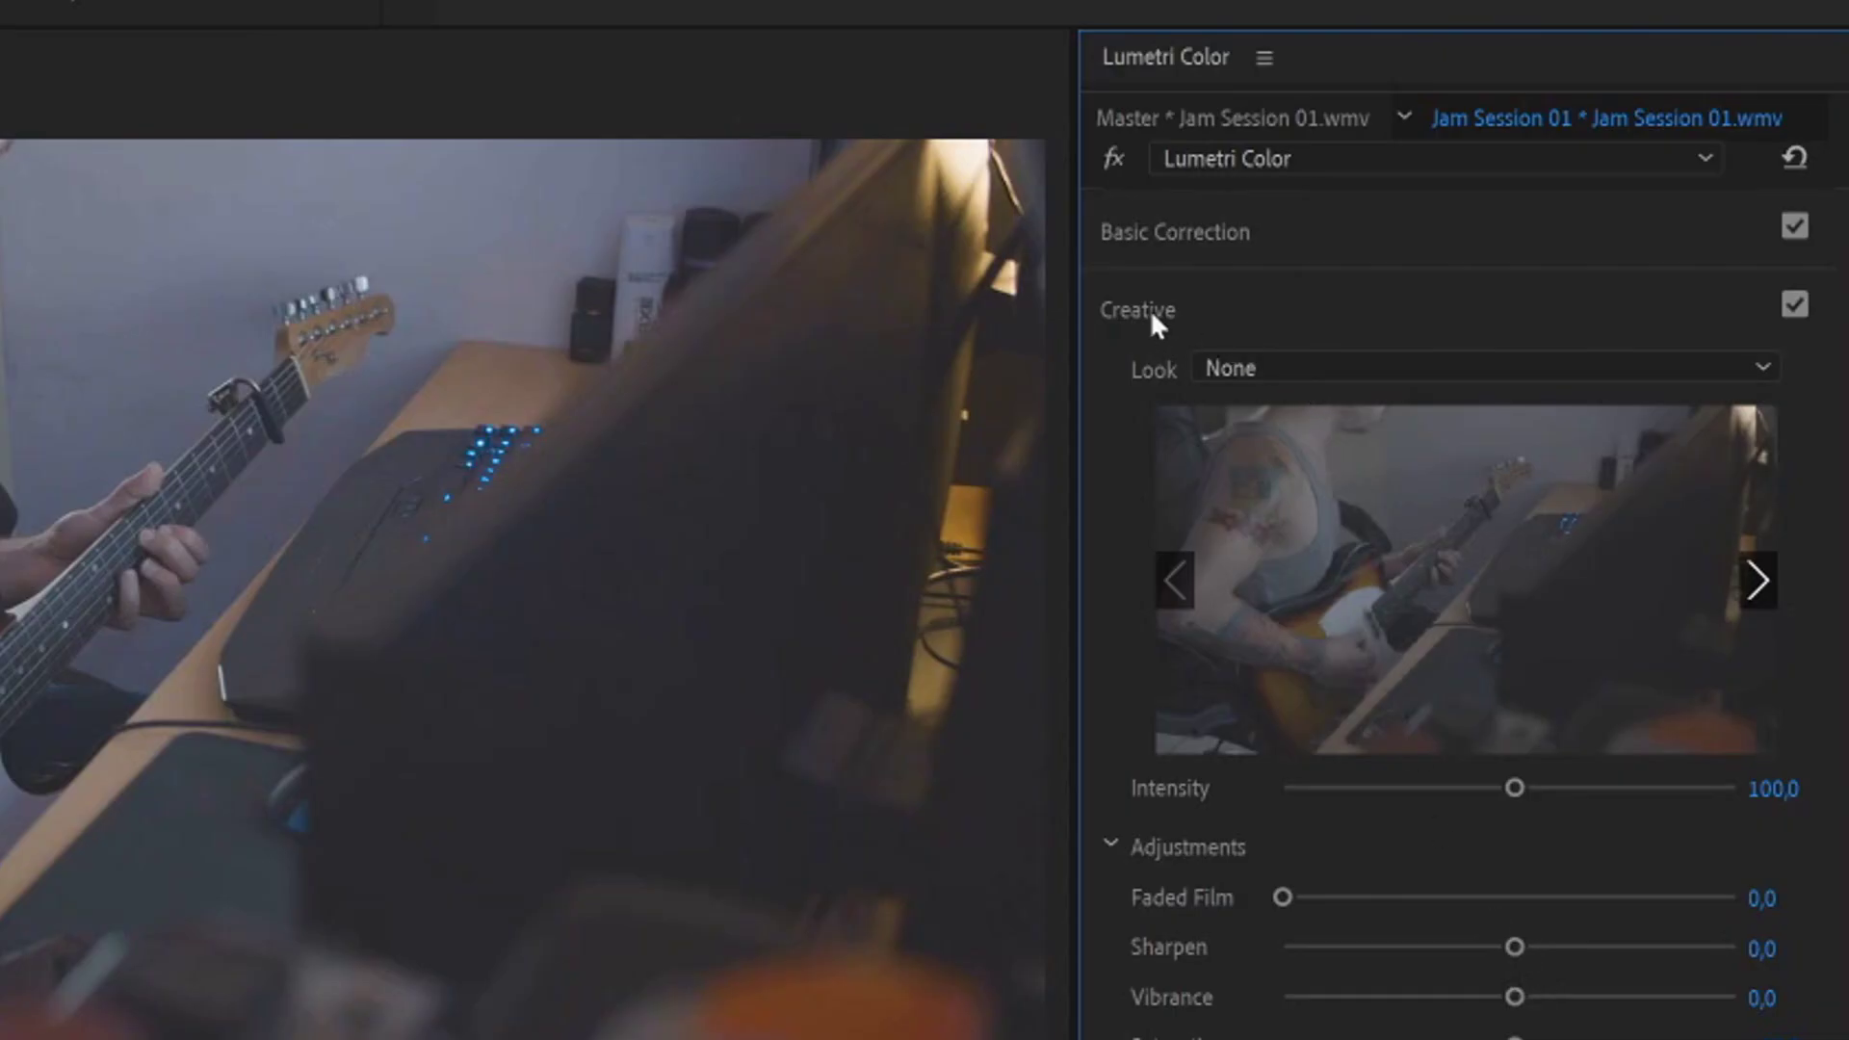
Increase the clip's Sharpen amount slightly among the Creative adjustments.
{"action": "left_click", "coordinate": [1152, 311]}
{"action": "left_click", "coordinate": [1187, 323]}
{"action": "mouse_move", "coordinate": [1519, 950]}
{"action": "left_mouse_down"}
{"action": "mouse_move", "coordinate": [1557, 953]}
{"action": "mouse_move", "coordinate": [1526, 962]}
{"action": "left_mouse_up"}
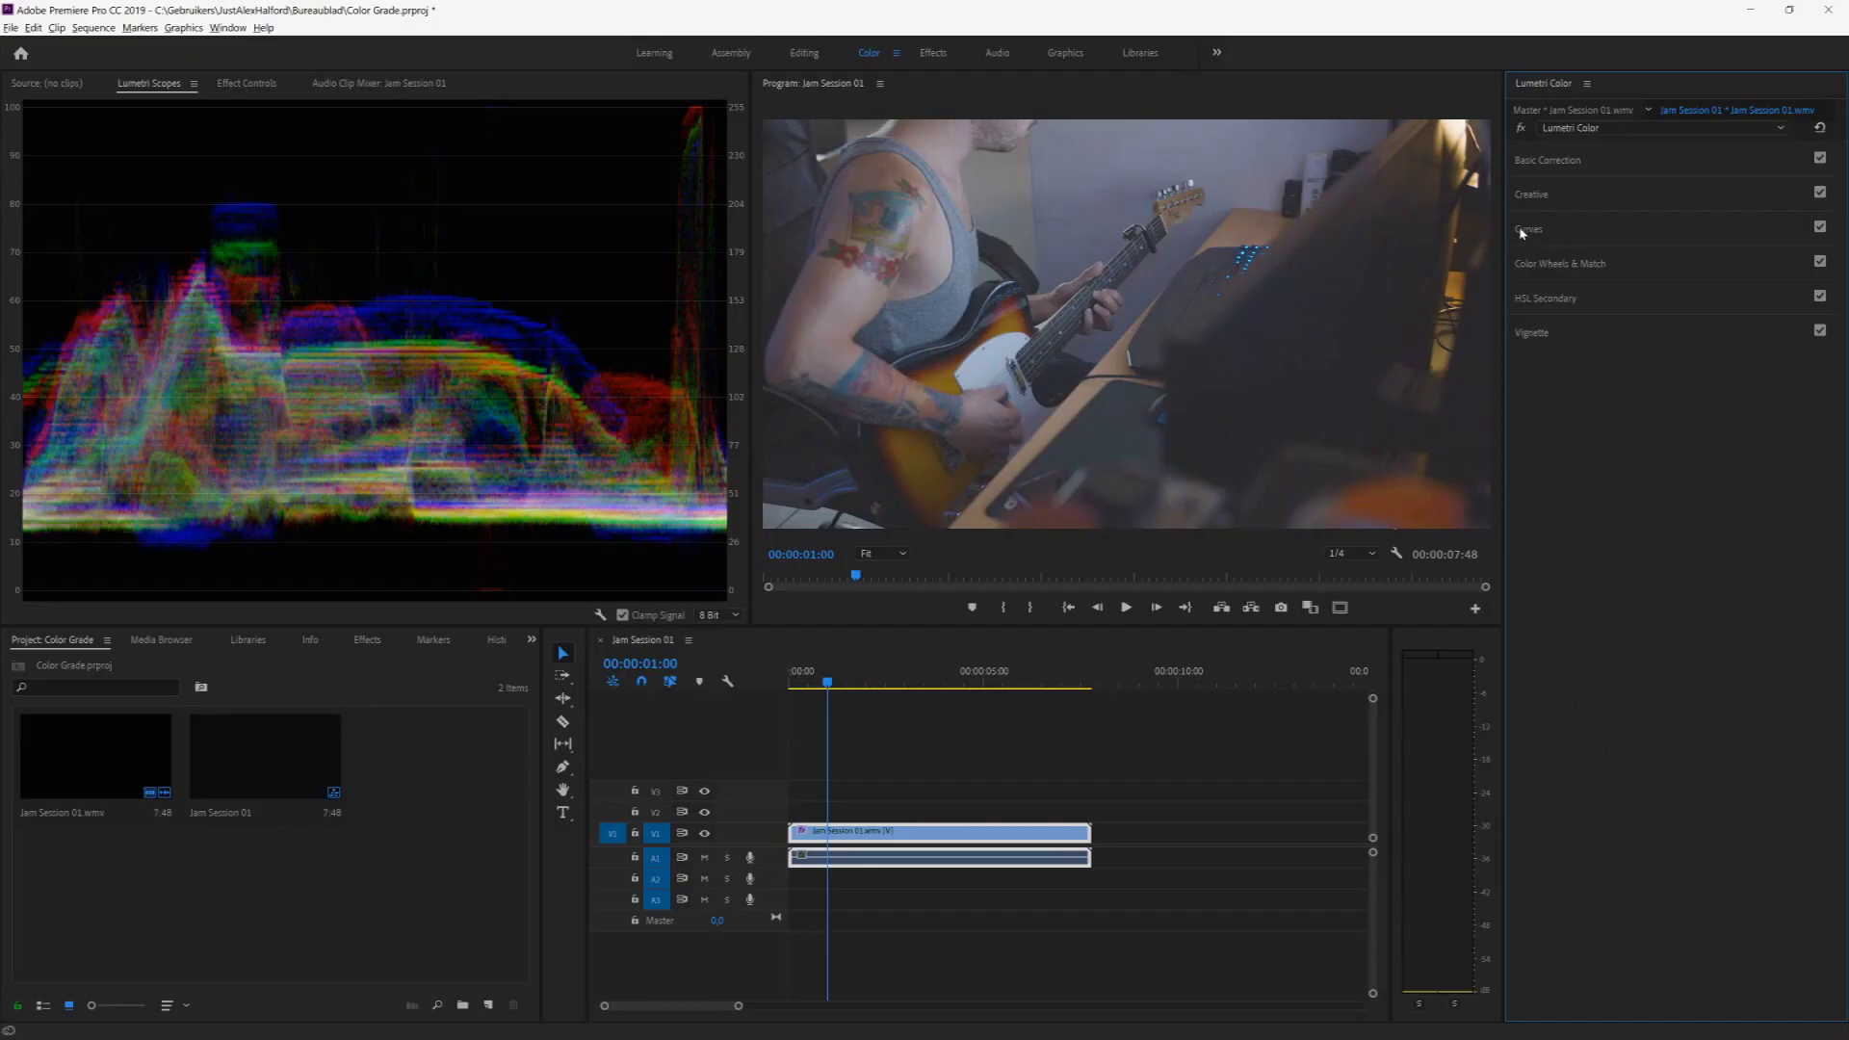
Fine-tune the red and blue RGB curves around the midtones.
{"action": "left_click", "coordinate": [1539, 231]}
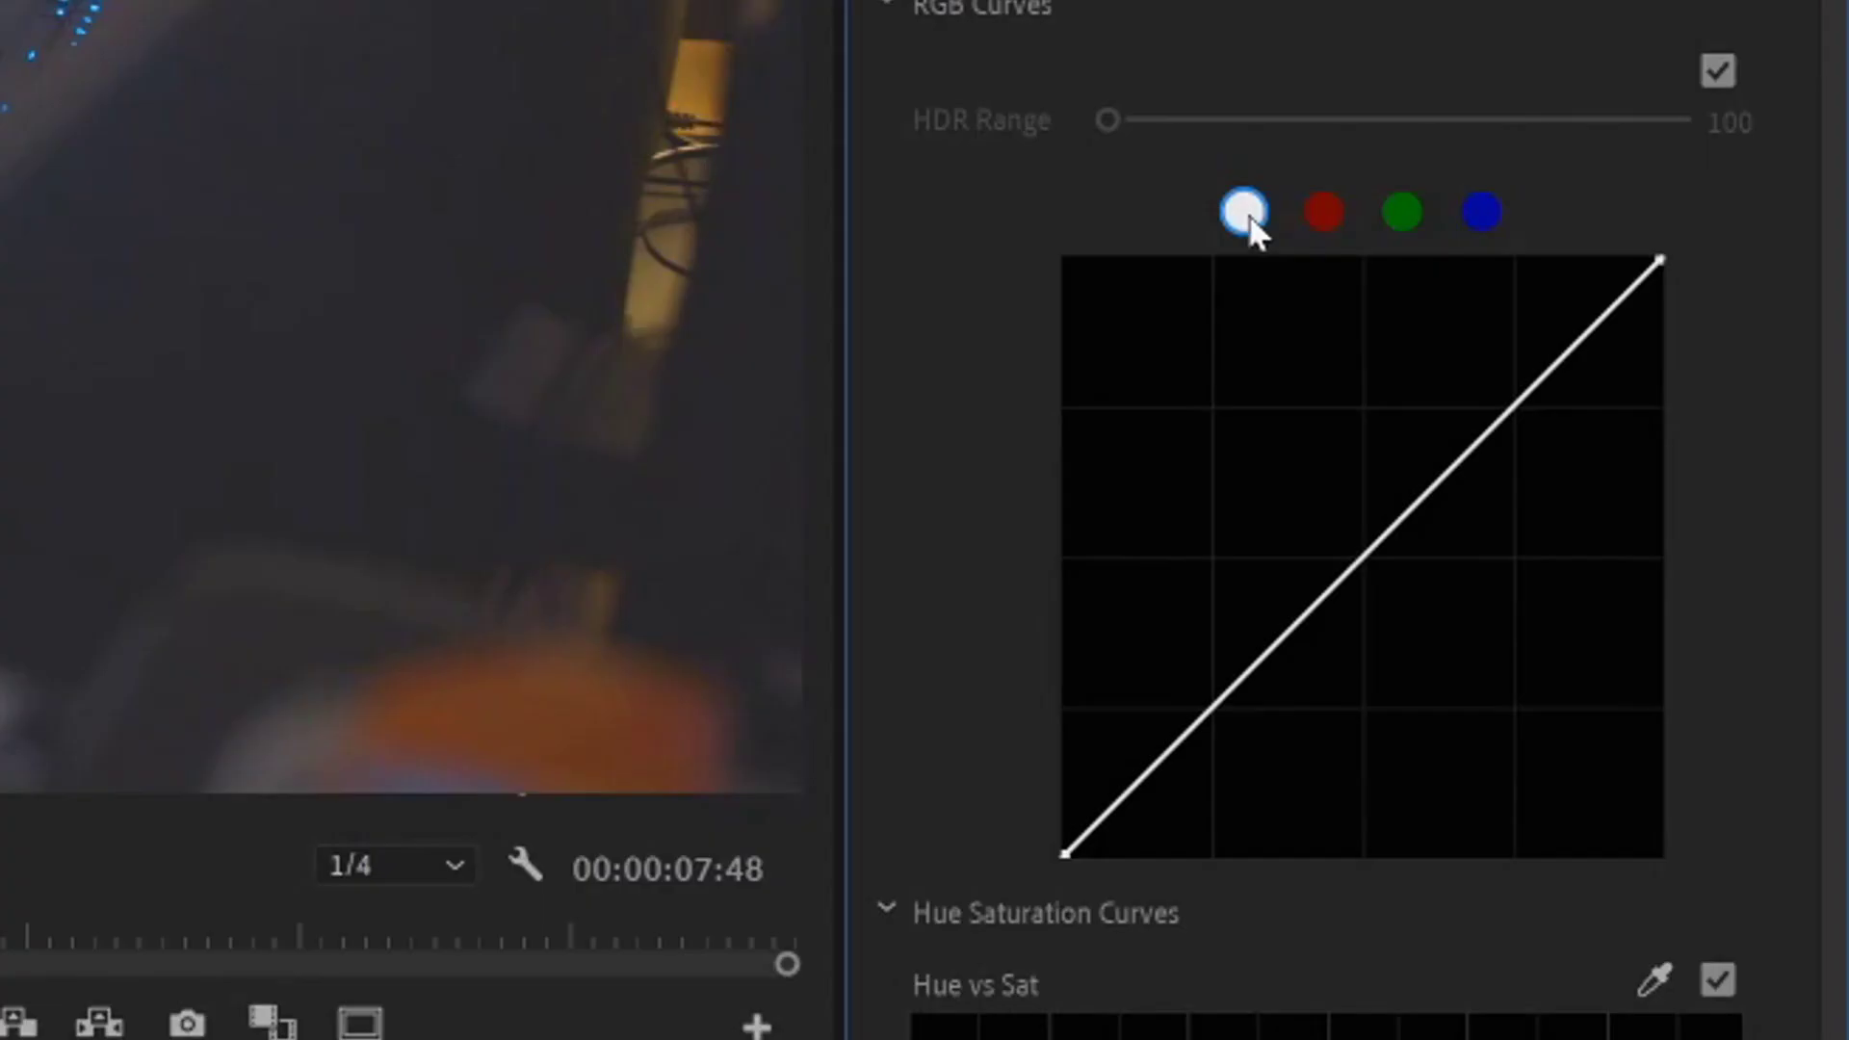
{"action": "left_click", "coordinate": [1669, 331]}
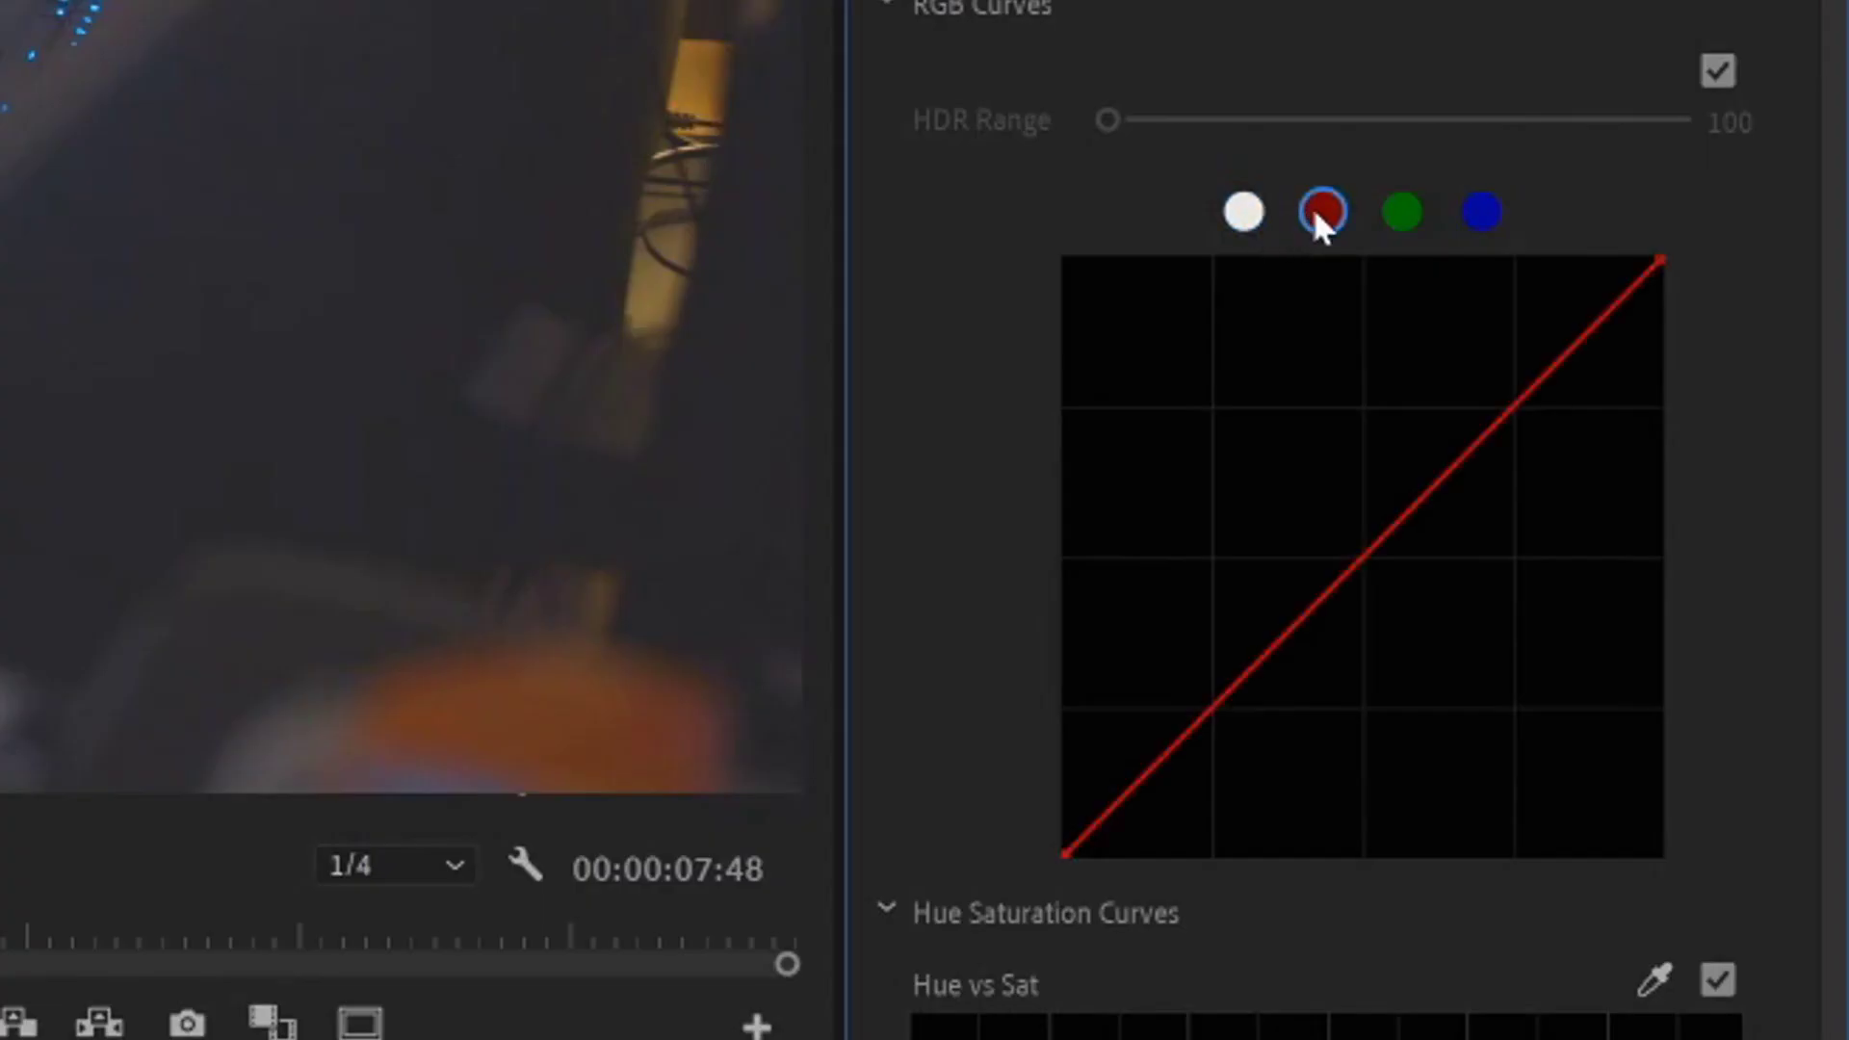
{"action": "left_click", "coordinate": [1412, 505]}
{"action": "mouse_move", "coordinate": [1412, 505]}
{"action": "left_mouse_down"}
{"action": "mouse_move", "coordinate": [1366, 482]}
{"action": "mouse_move", "coordinate": [1450, 536]}
{"action": "mouse_move", "coordinate": [1407, 520]}
{"action": "left_mouse_up"}
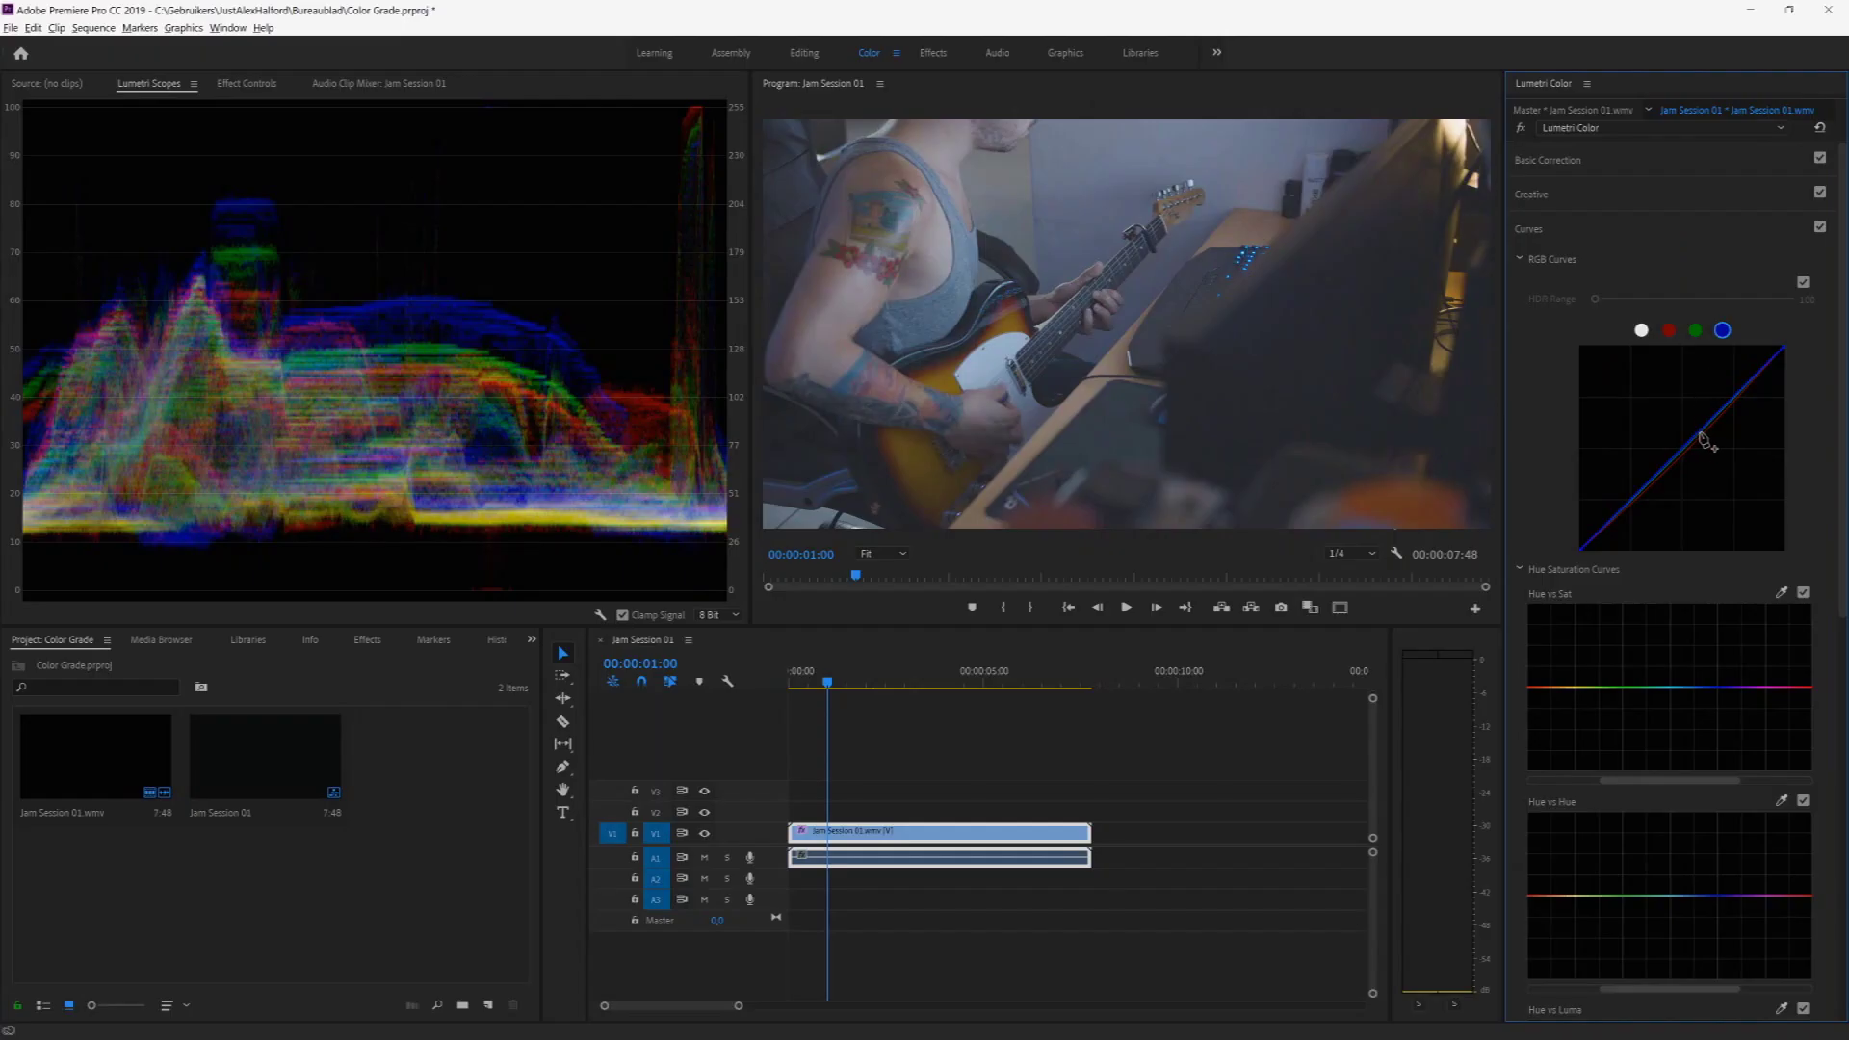
{"action": "left_click_drag", "start_coordinate": [1701, 434], "coordinate": [1672, 461]}
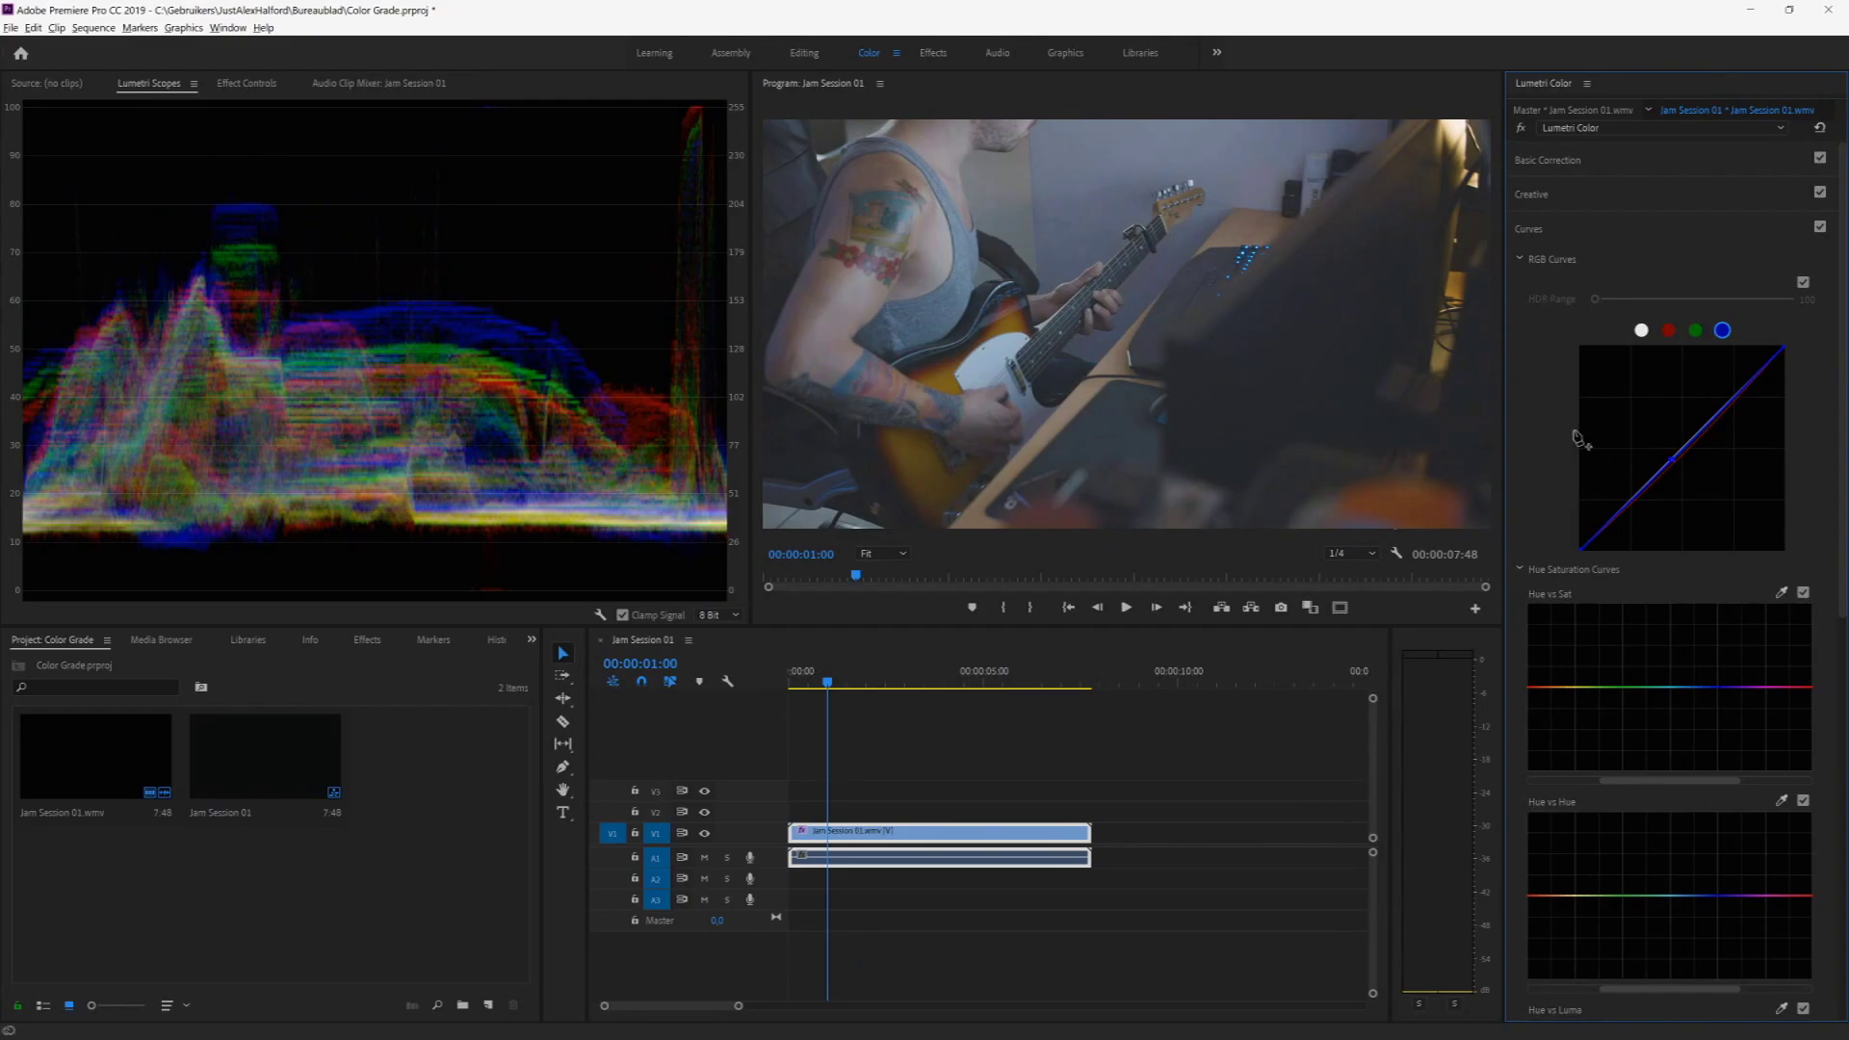
Adjust the blue range on the Hue vs Sat curve and the cyan range on the Hue vs Hue curve.
{"action": "left_click", "coordinate": [1520, 260]}
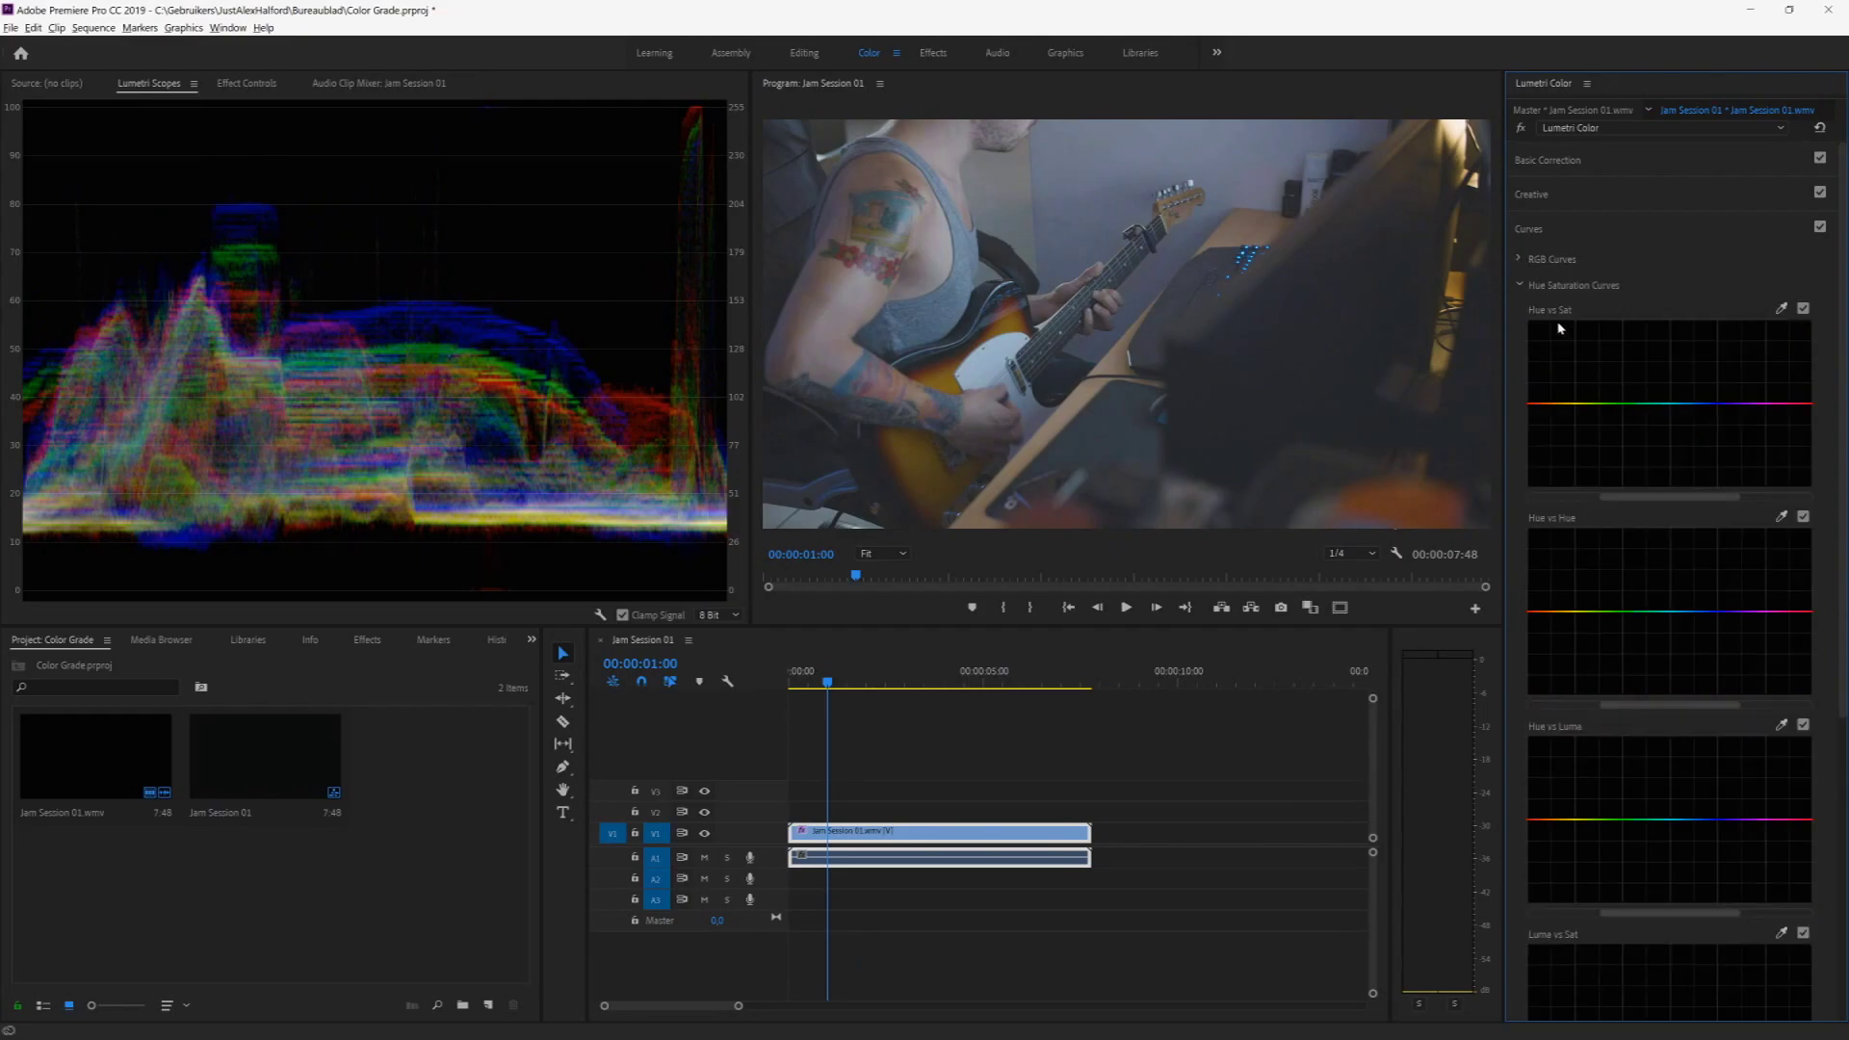
{"action": "mouse_move", "coordinate": [1652, 401]}
{"action": "left_mouse_down"}
{"action": "mouse_move", "coordinate": [1695, 437]}
{"action": "mouse_move", "coordinate": [1680, 405]}
{"action": "left_mouse_up"}
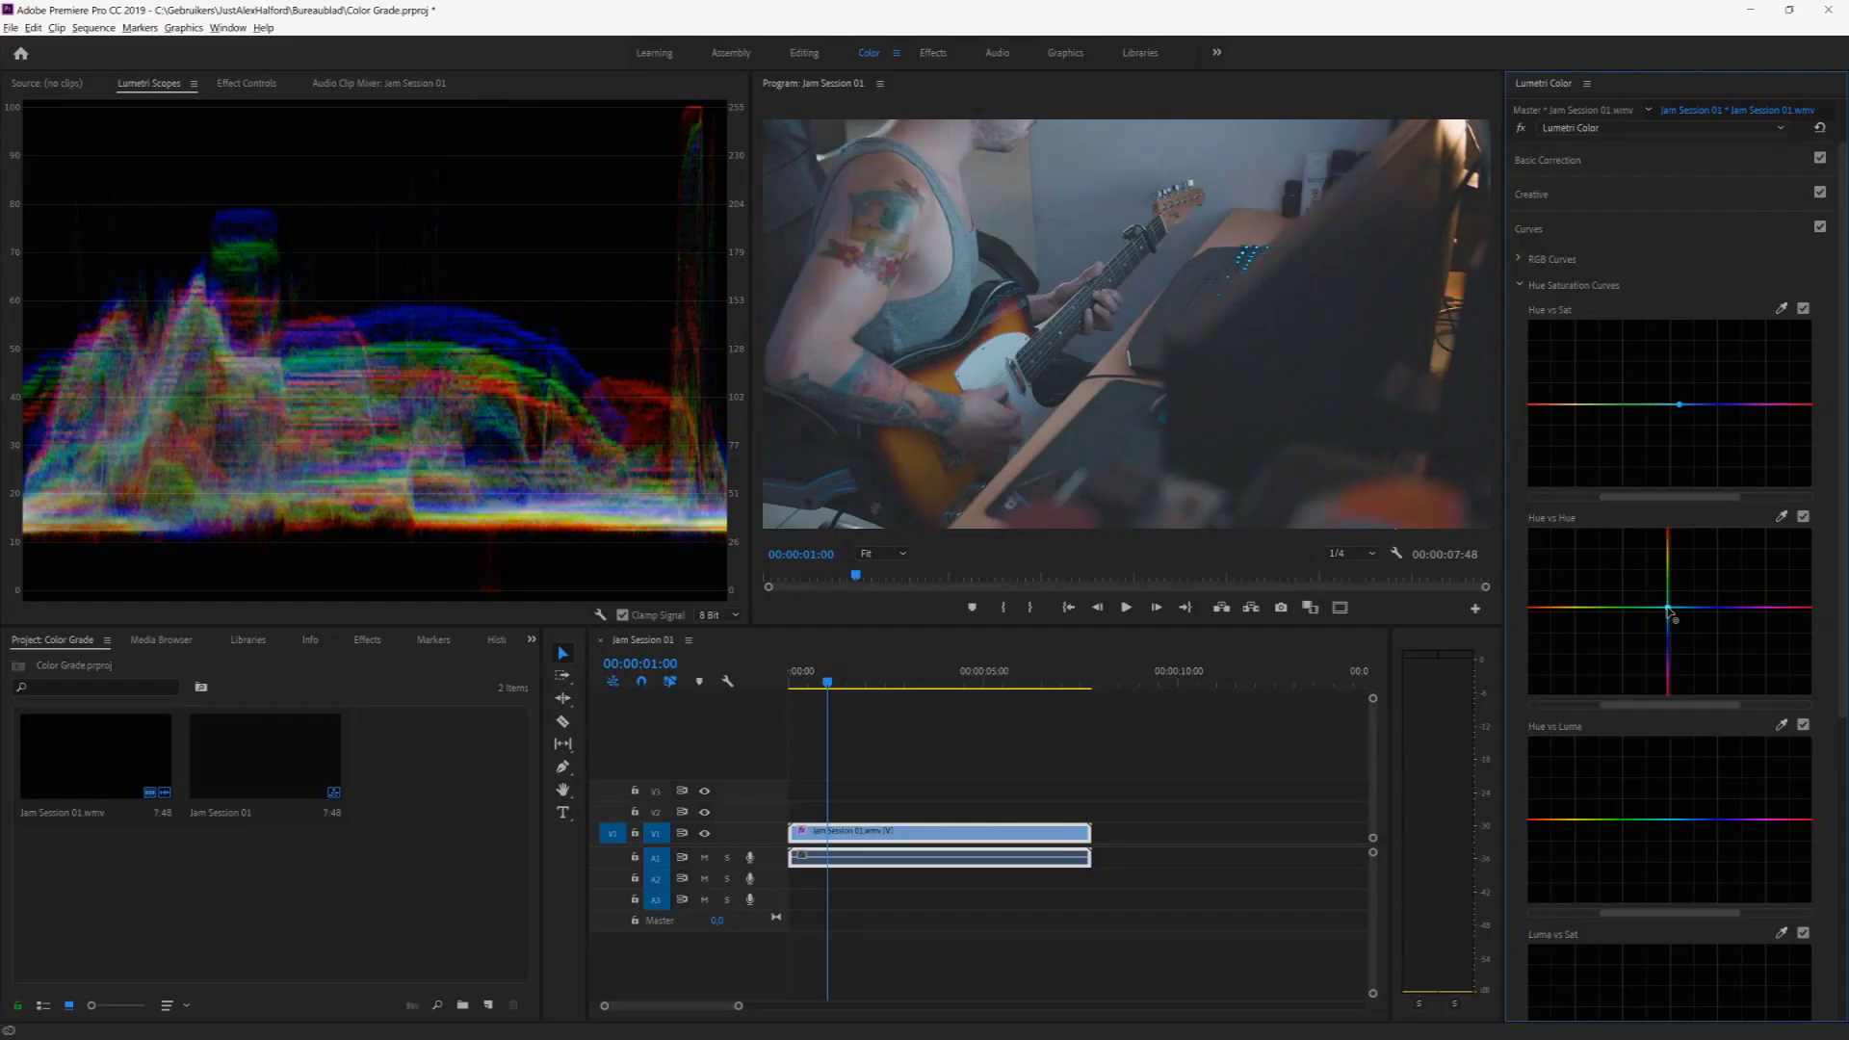
{"action": "left_click", "coordinate": [1671, 608]}
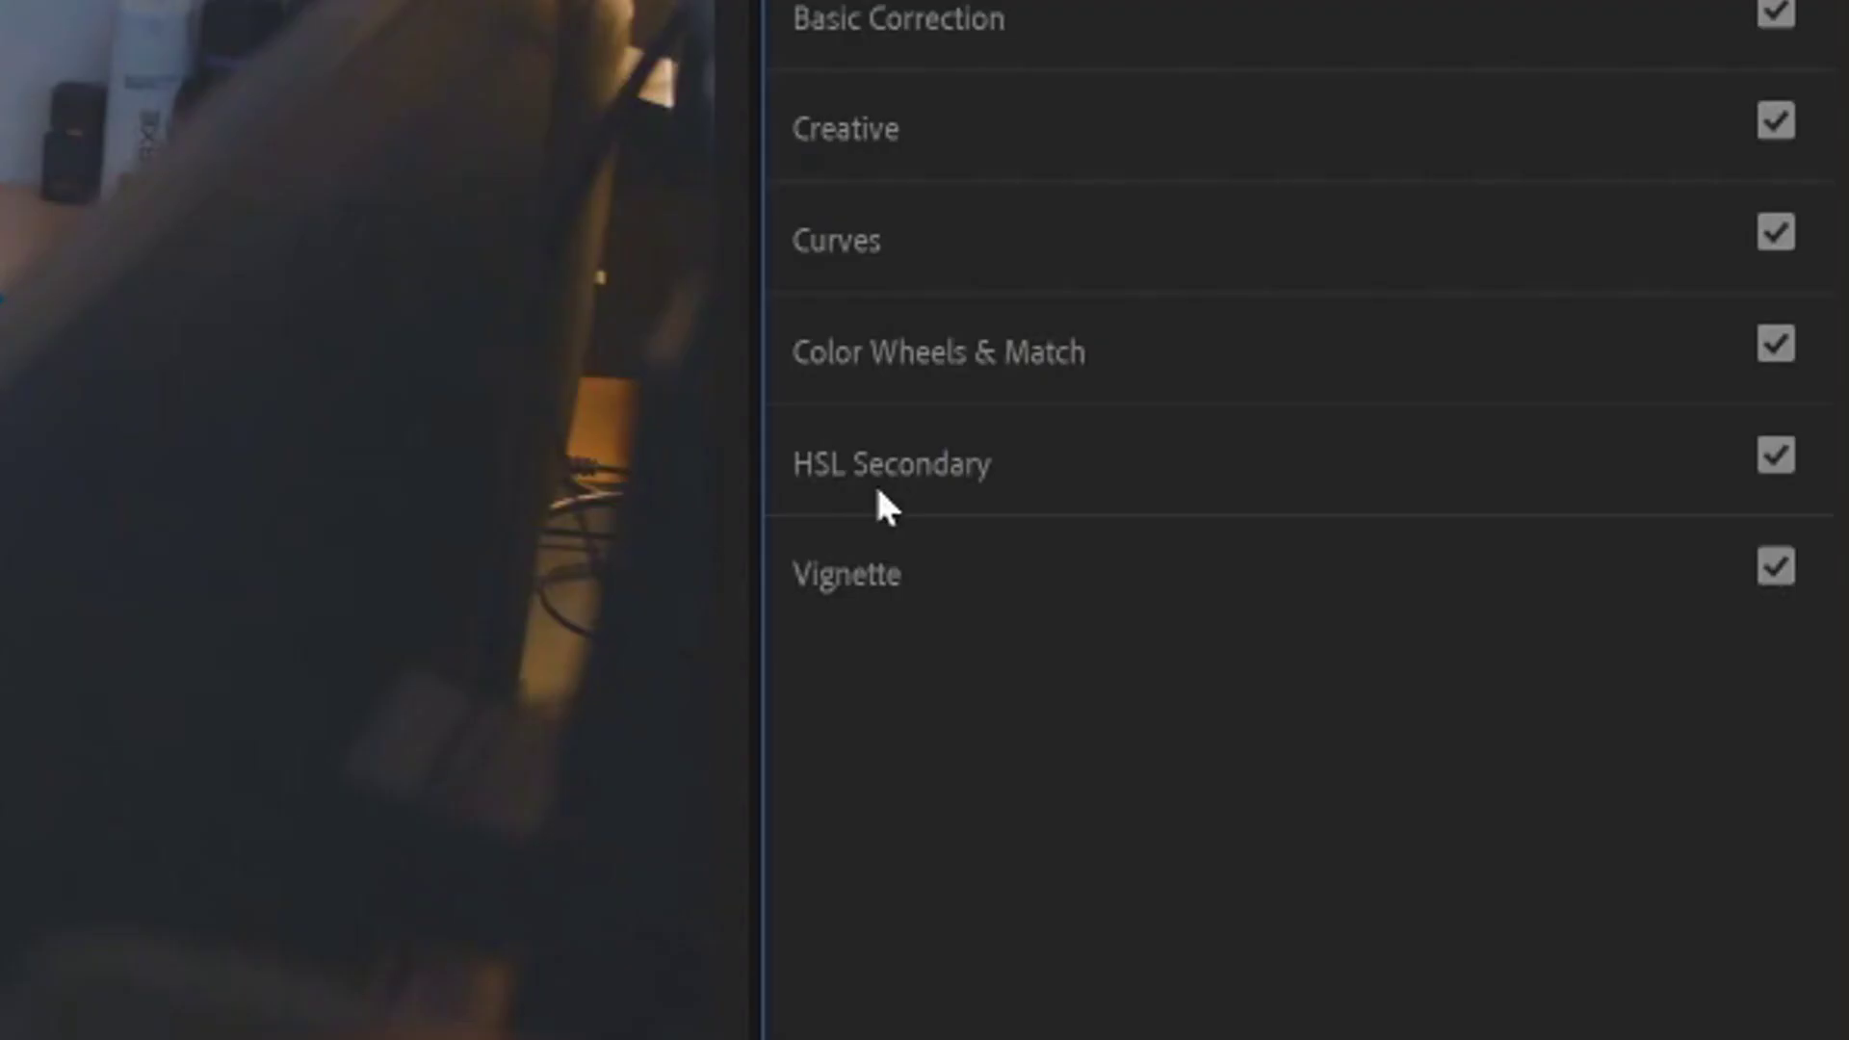
Raise the contrast of the HSL Secondary correction.
{"action": "left_click", "coordinate": [881, 488]}
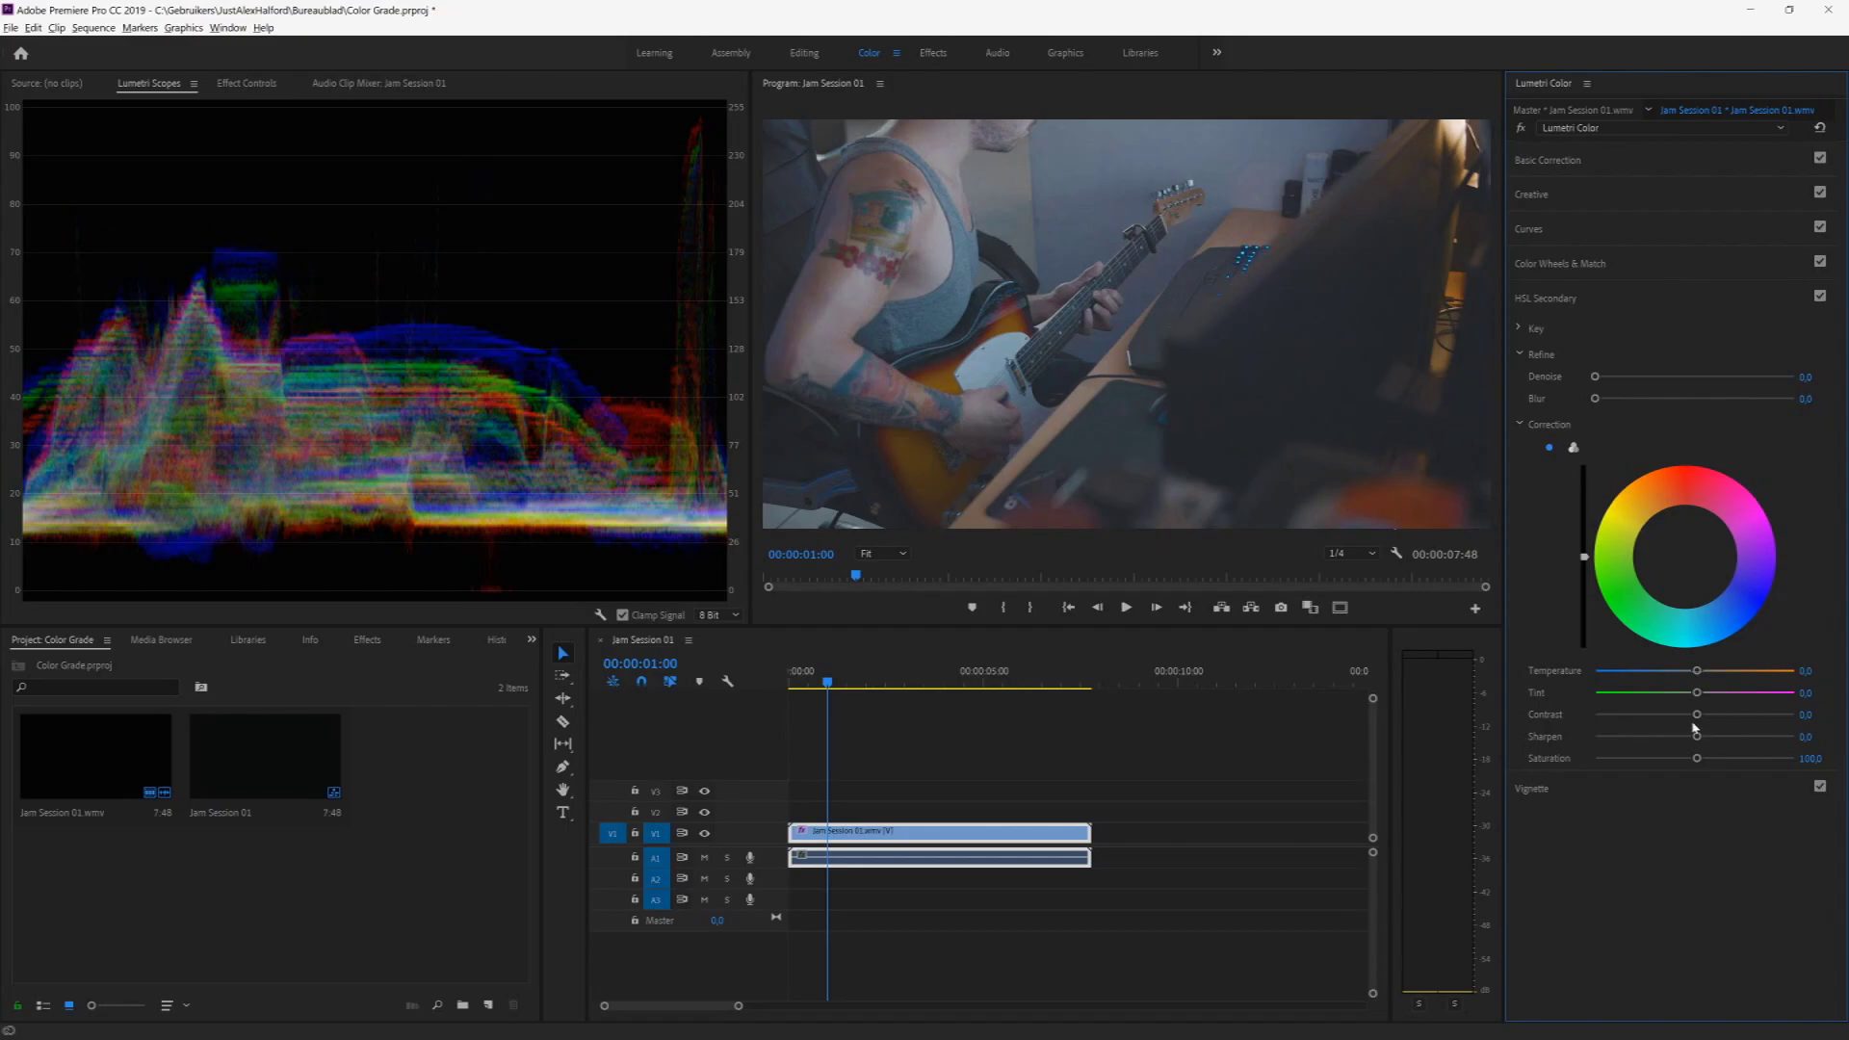
{"action": "left_click_drag", "start_coordinate": [1705, 725], "coordinate": [1756, 723]}
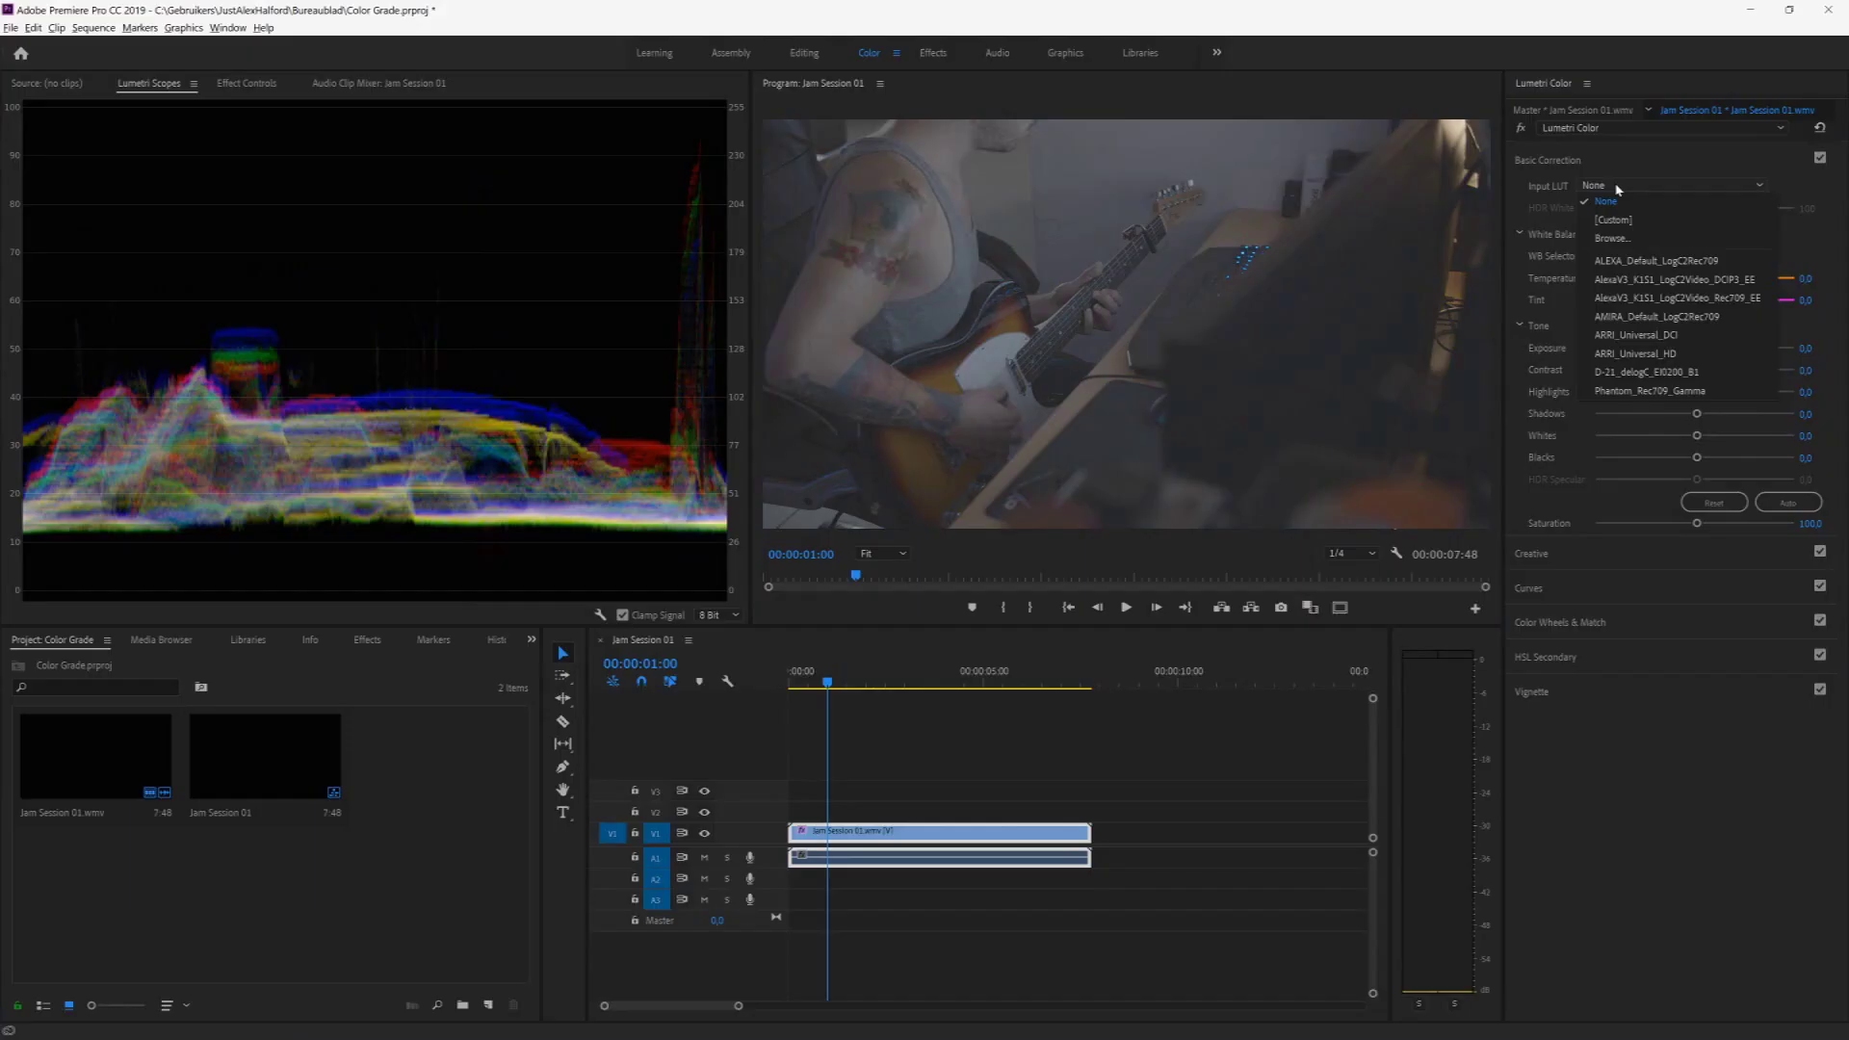
Browse for a custom input LUT in Basic Correction and apply LUT1 to the clip.
{"action": "left_click", "coordinate": [1618, 189]}
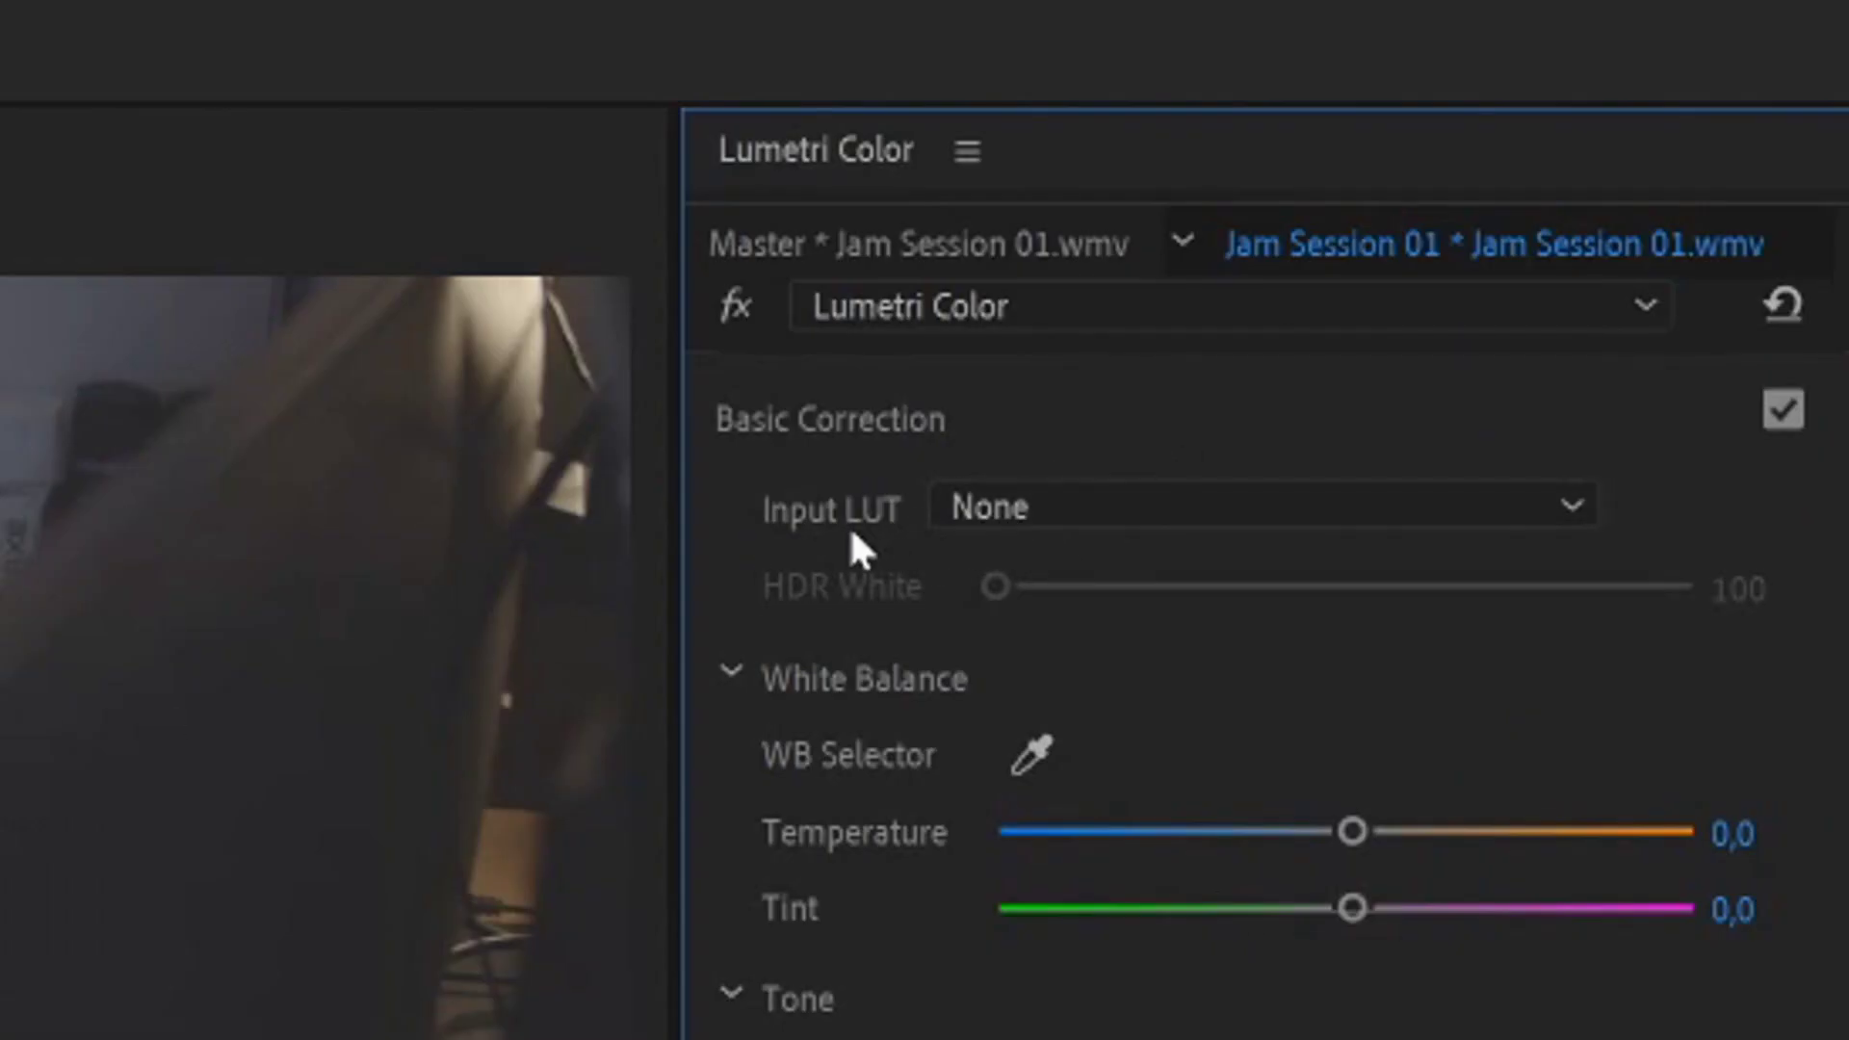
{"action": "left_click", "coordinate": [1012, 500]}
{"action": "left_click", "coordinate": [1105, 525]}
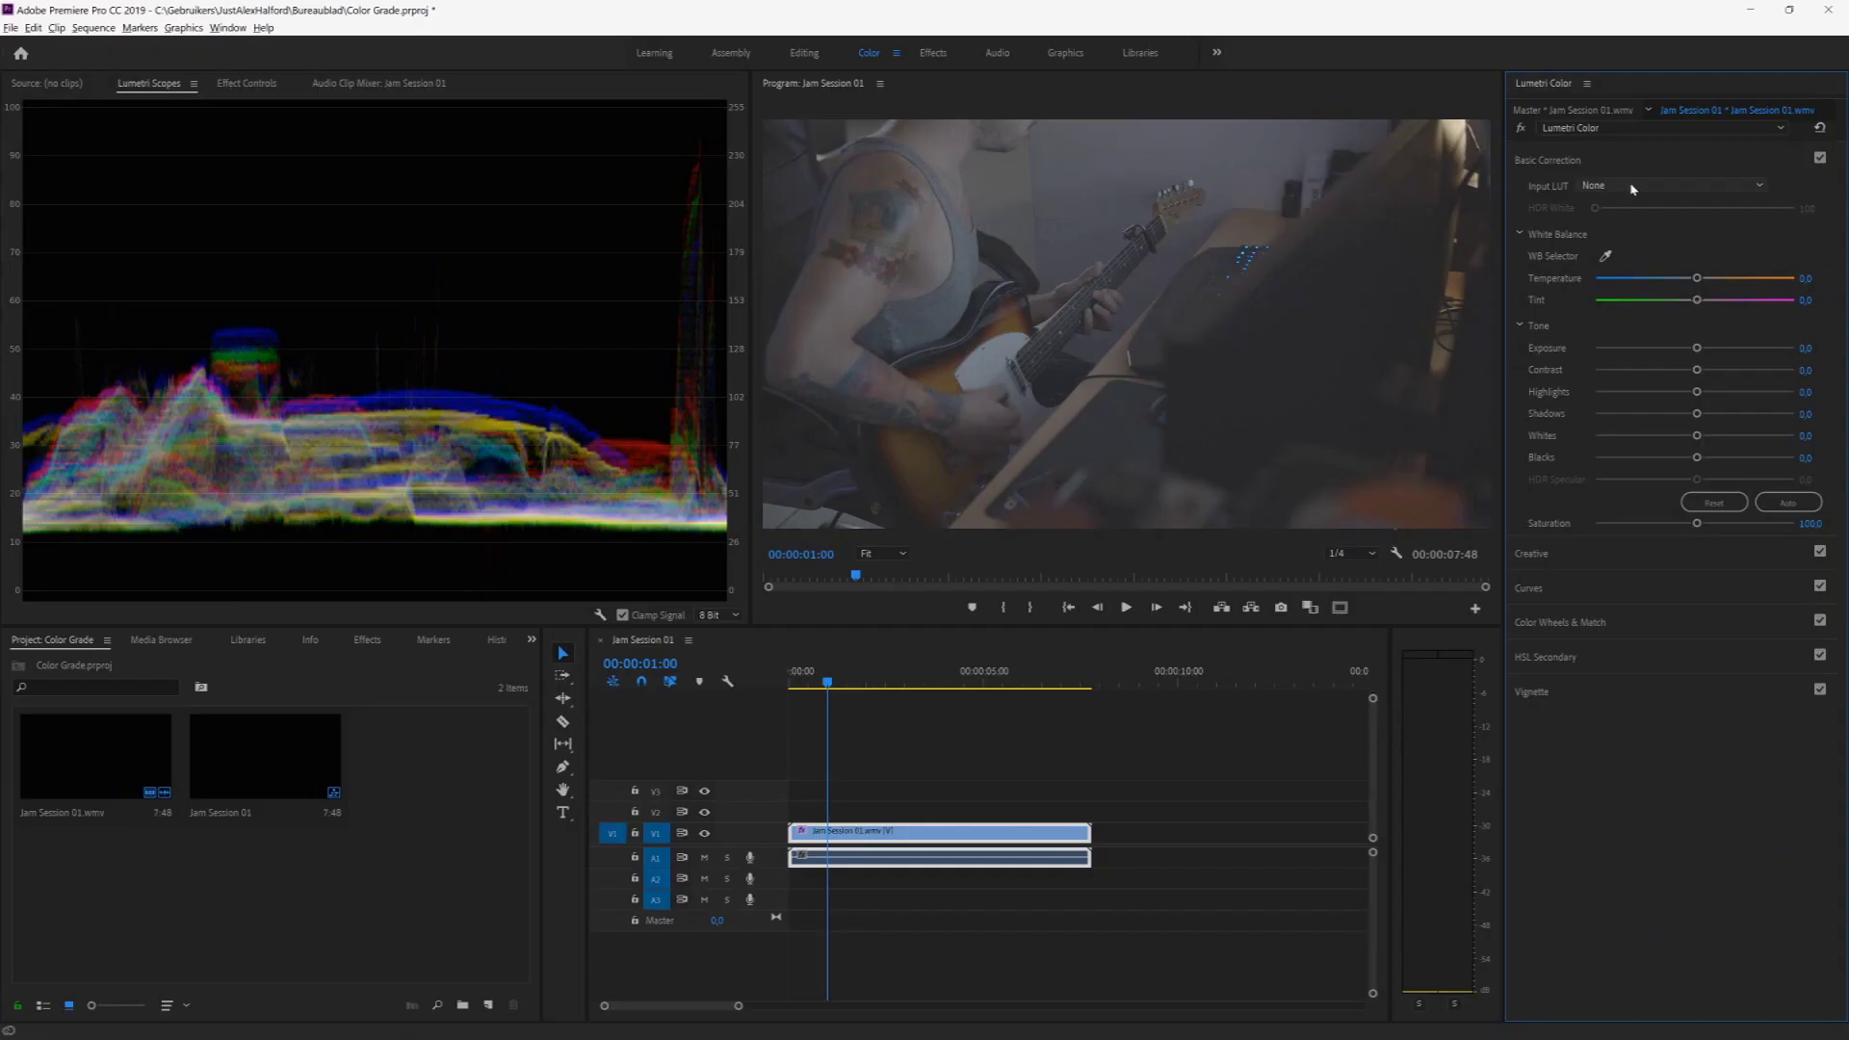
{"action": "left_click", "coordinate": [1768, 188]}
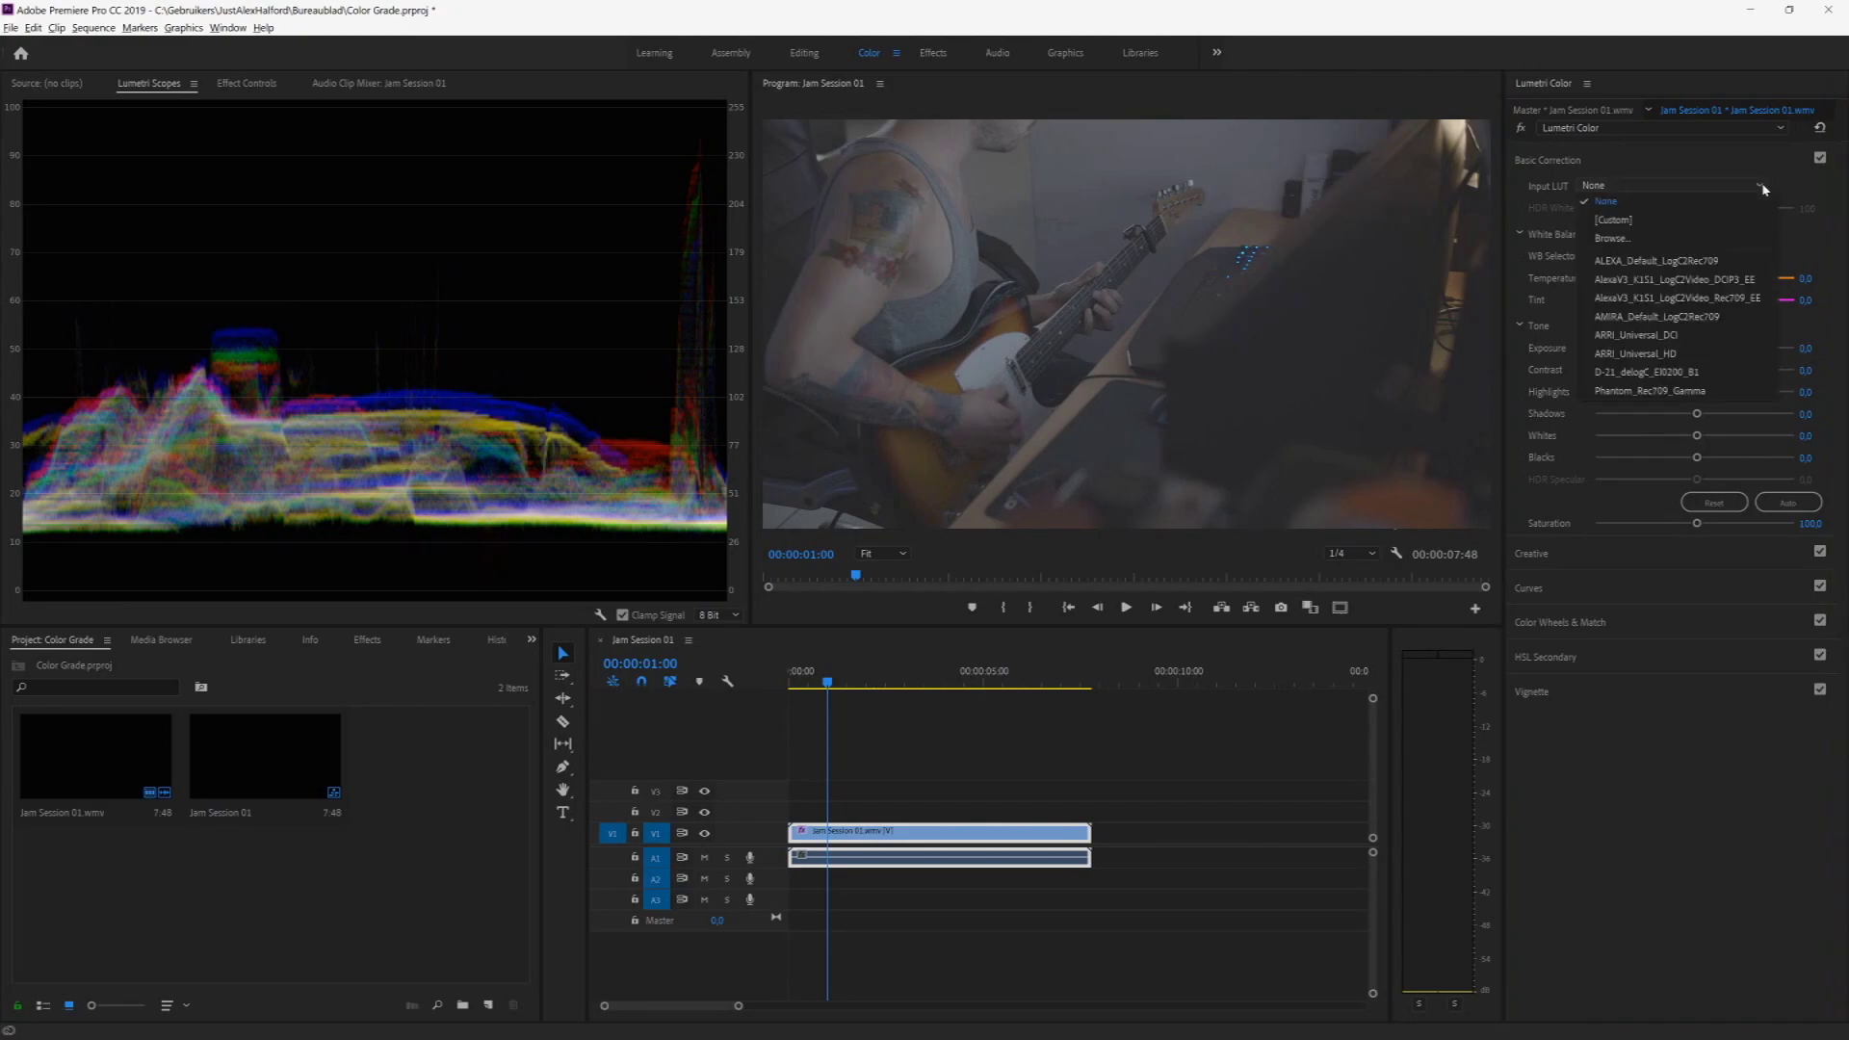
{"action": "left_click", "coordinate": [1640, 241]}
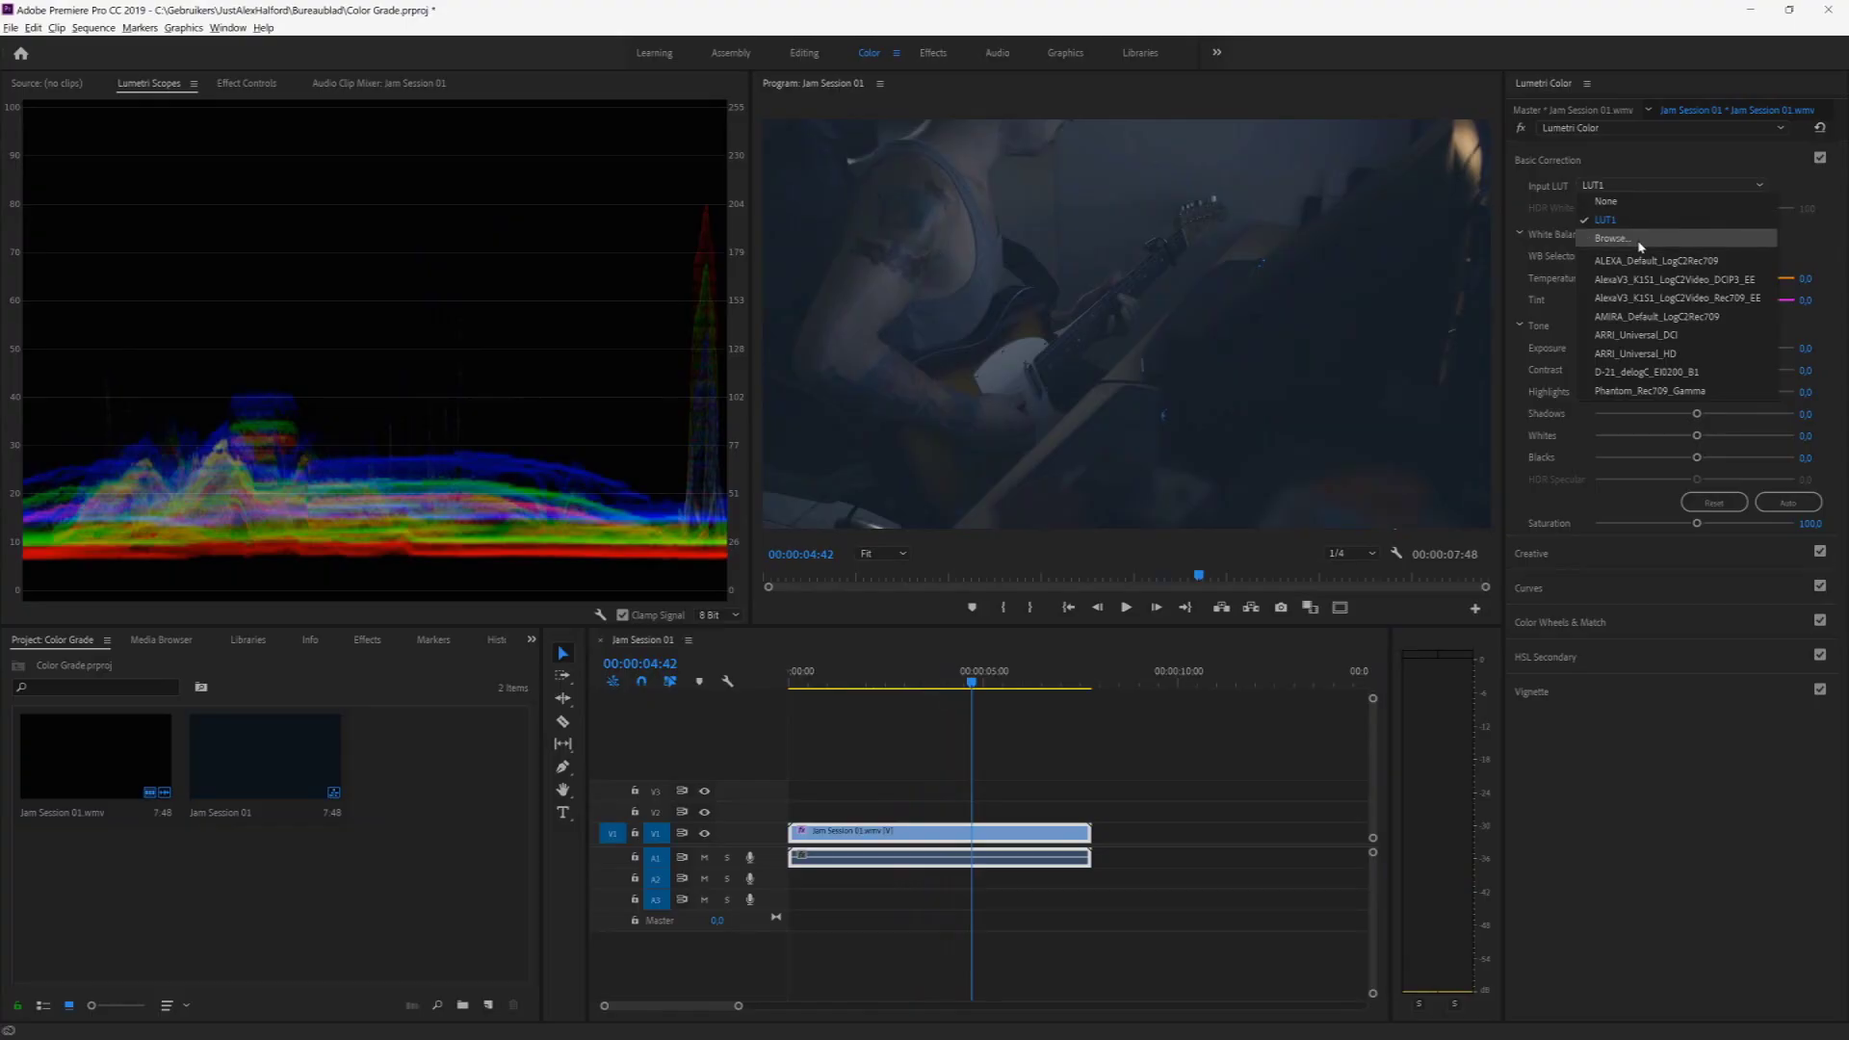
Try LUT2 and LUT3 as the input LUT, and make a slight temperature adjustment.
{"action": "left_click", "coordinate": [1642, 242]}
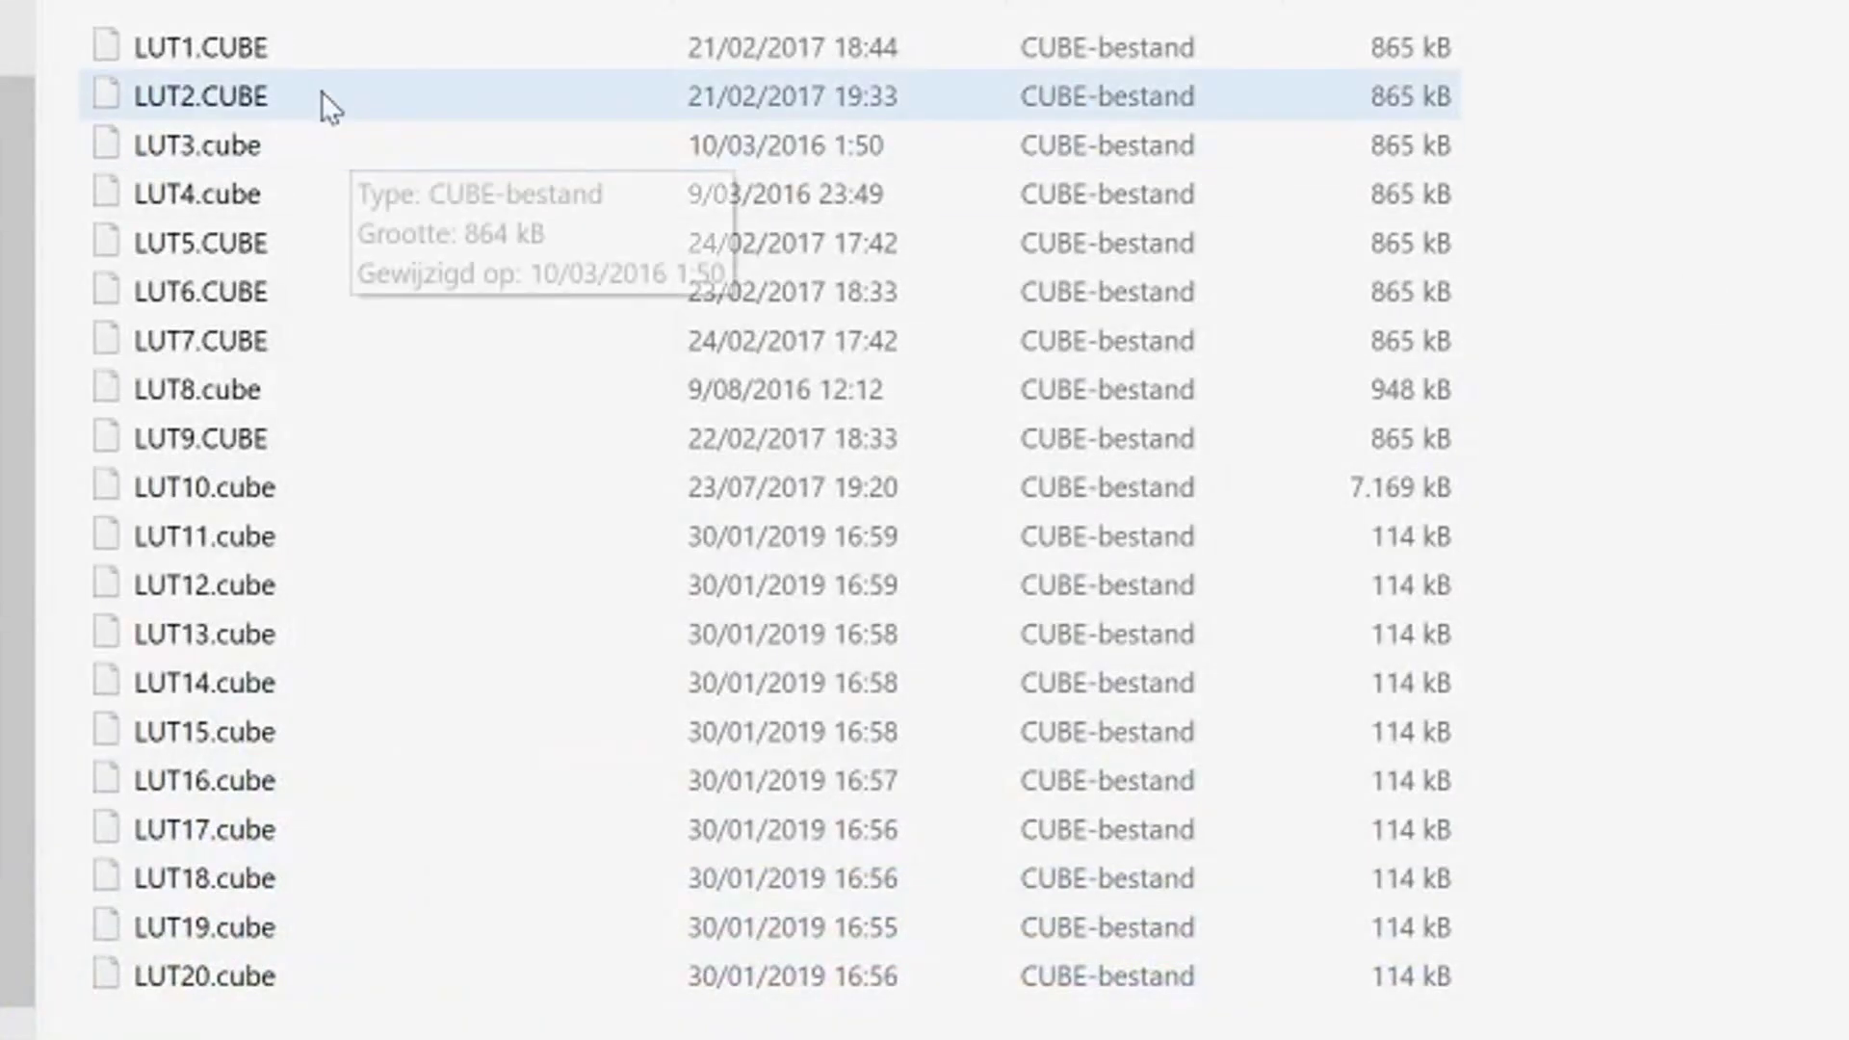
{"action": "double_click", "coordinate": [321, 93]}
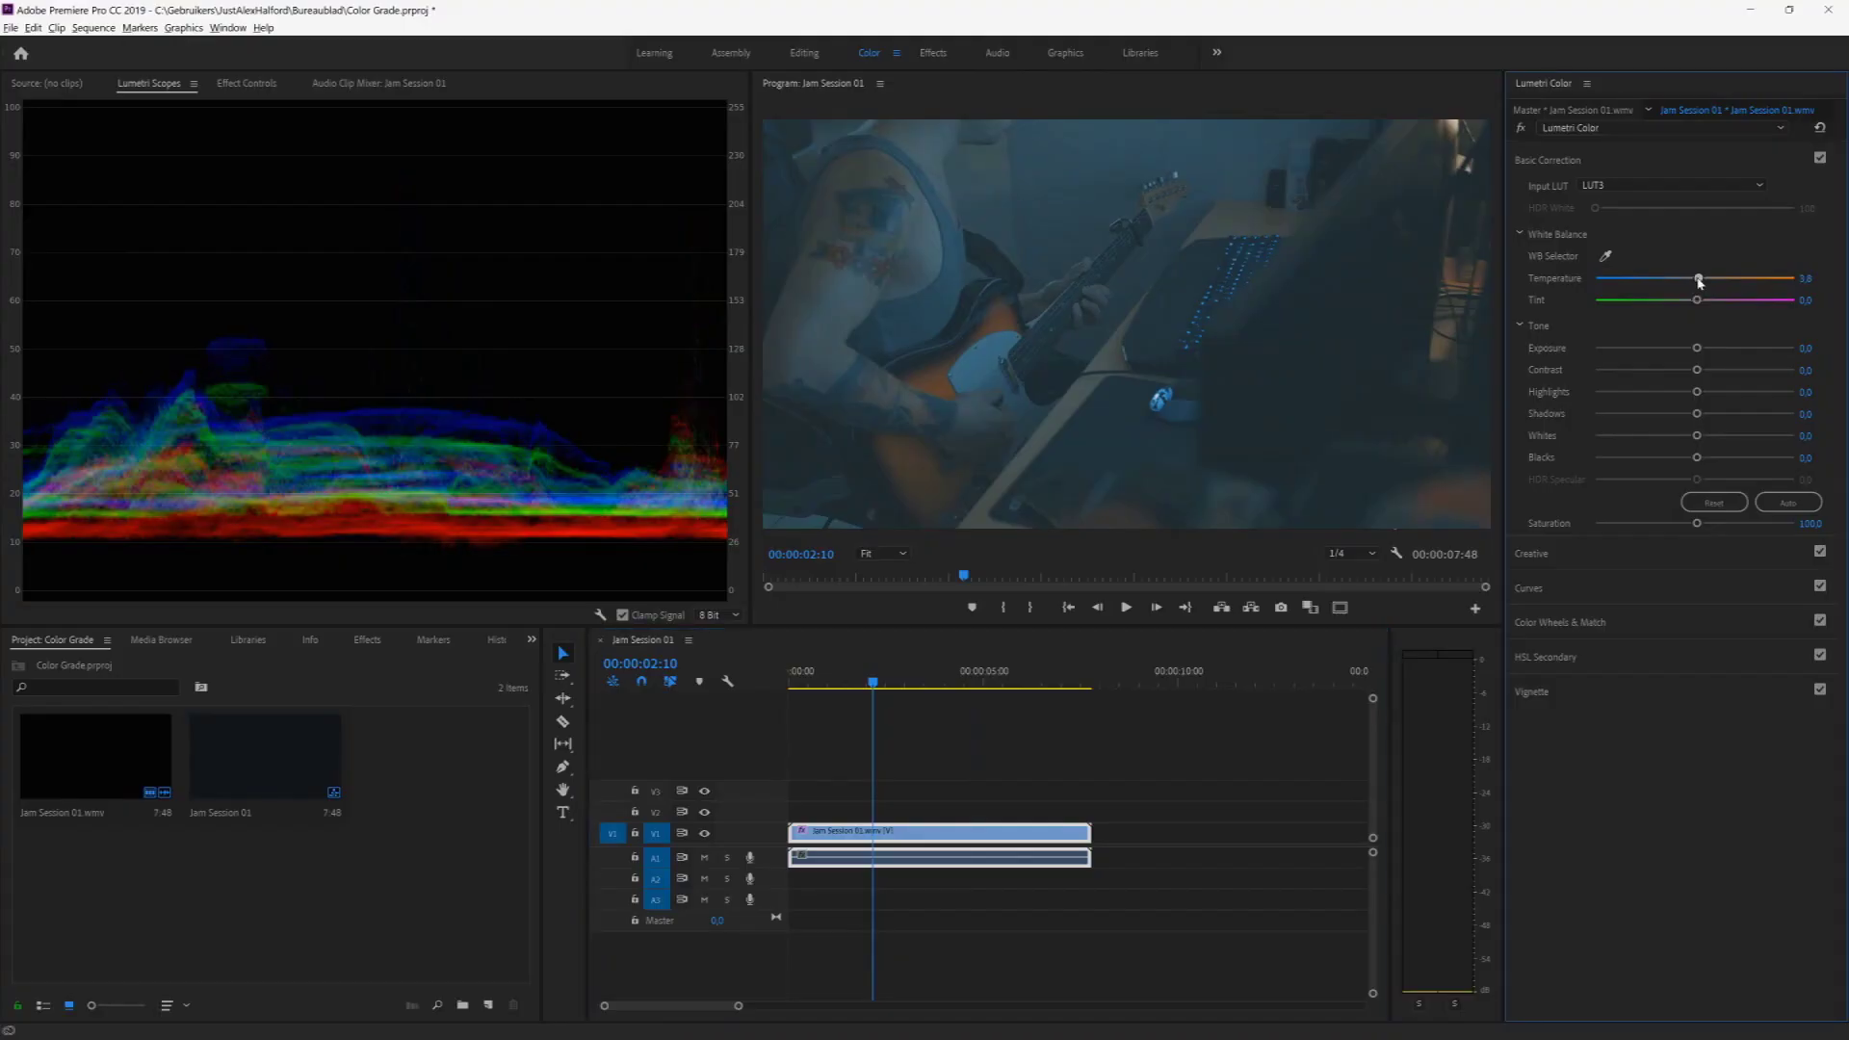
{"action": "mouse_move", "coordinate": [1699, 278]}
{"action": "left_mouse_down"}
{"action": "mouse_move", "coordinate": [1766, 278]}
{"action": "mouse_move", "coordinate": [1630, 291]}
{"action": "mouse_move", "coordinate": [1695, 294]}
{"action": "left_mouse_up"}
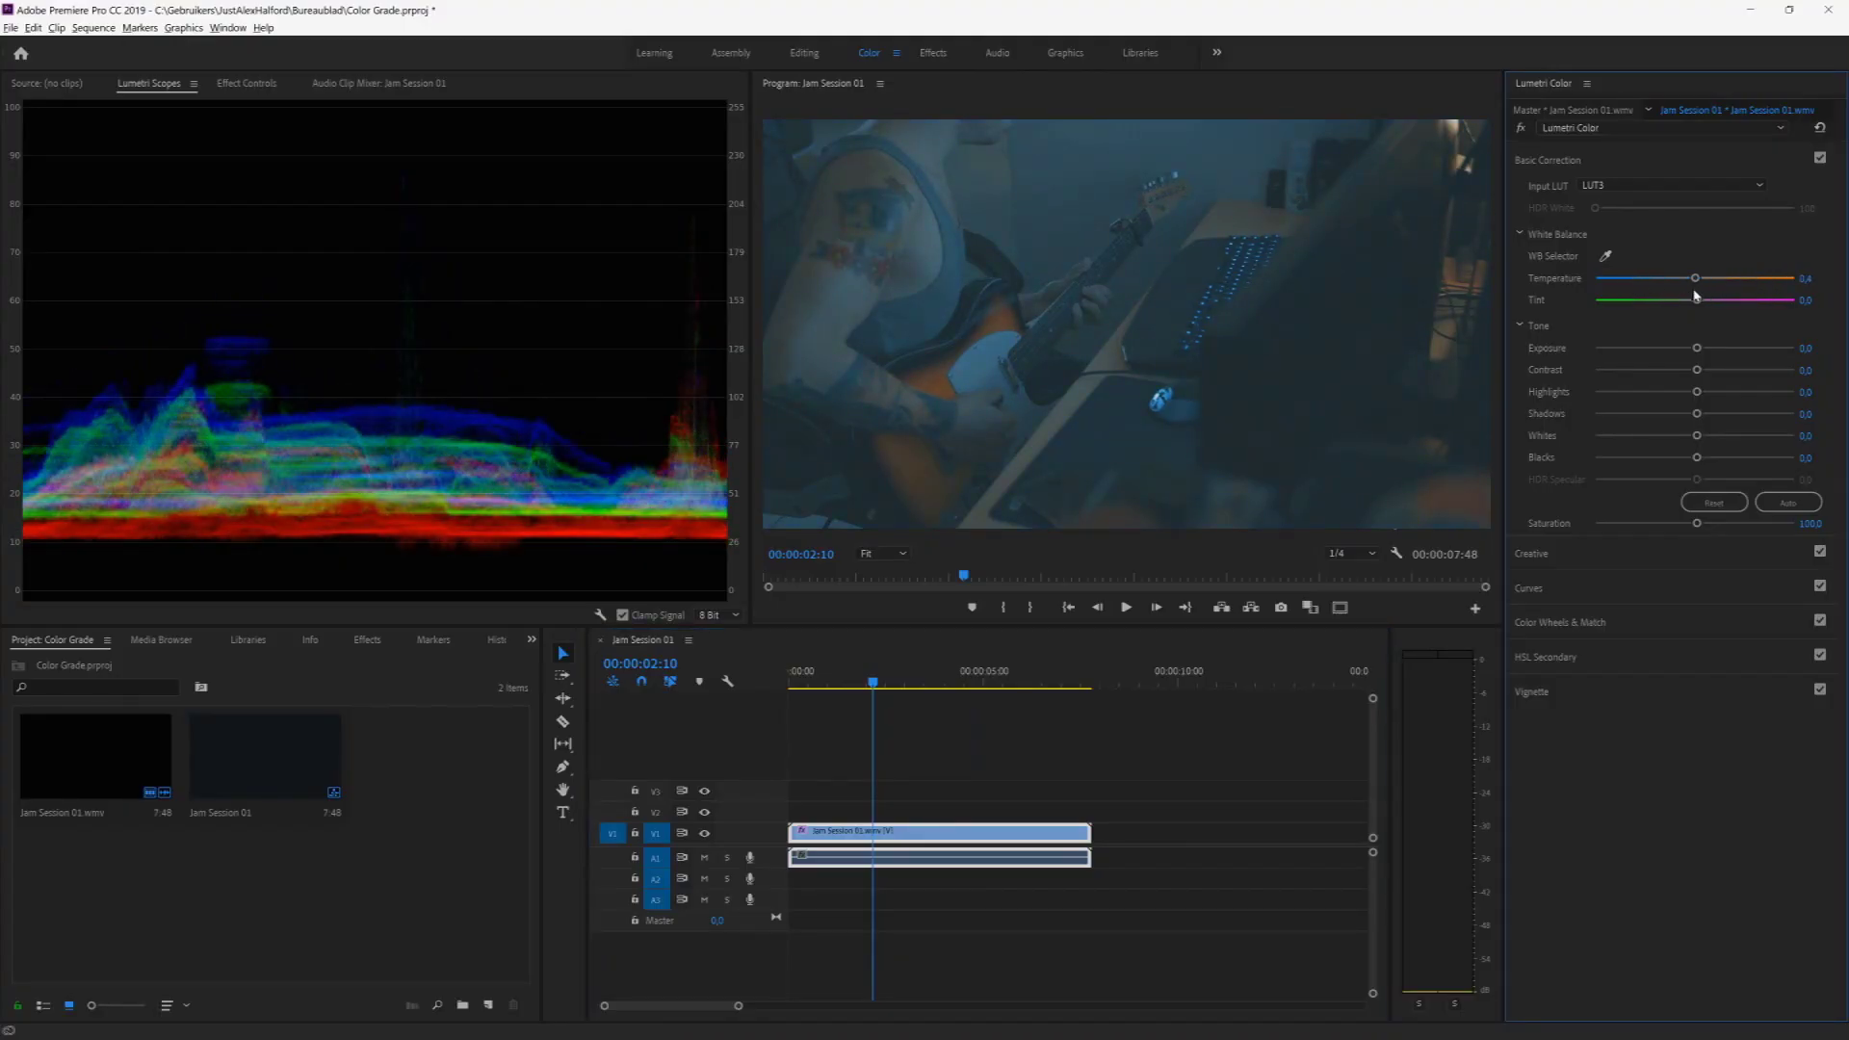
Change the input LUT to LUT4 and play the sequence from near its start.
{"action": "left_click", "coordinate": [1626, 187]}
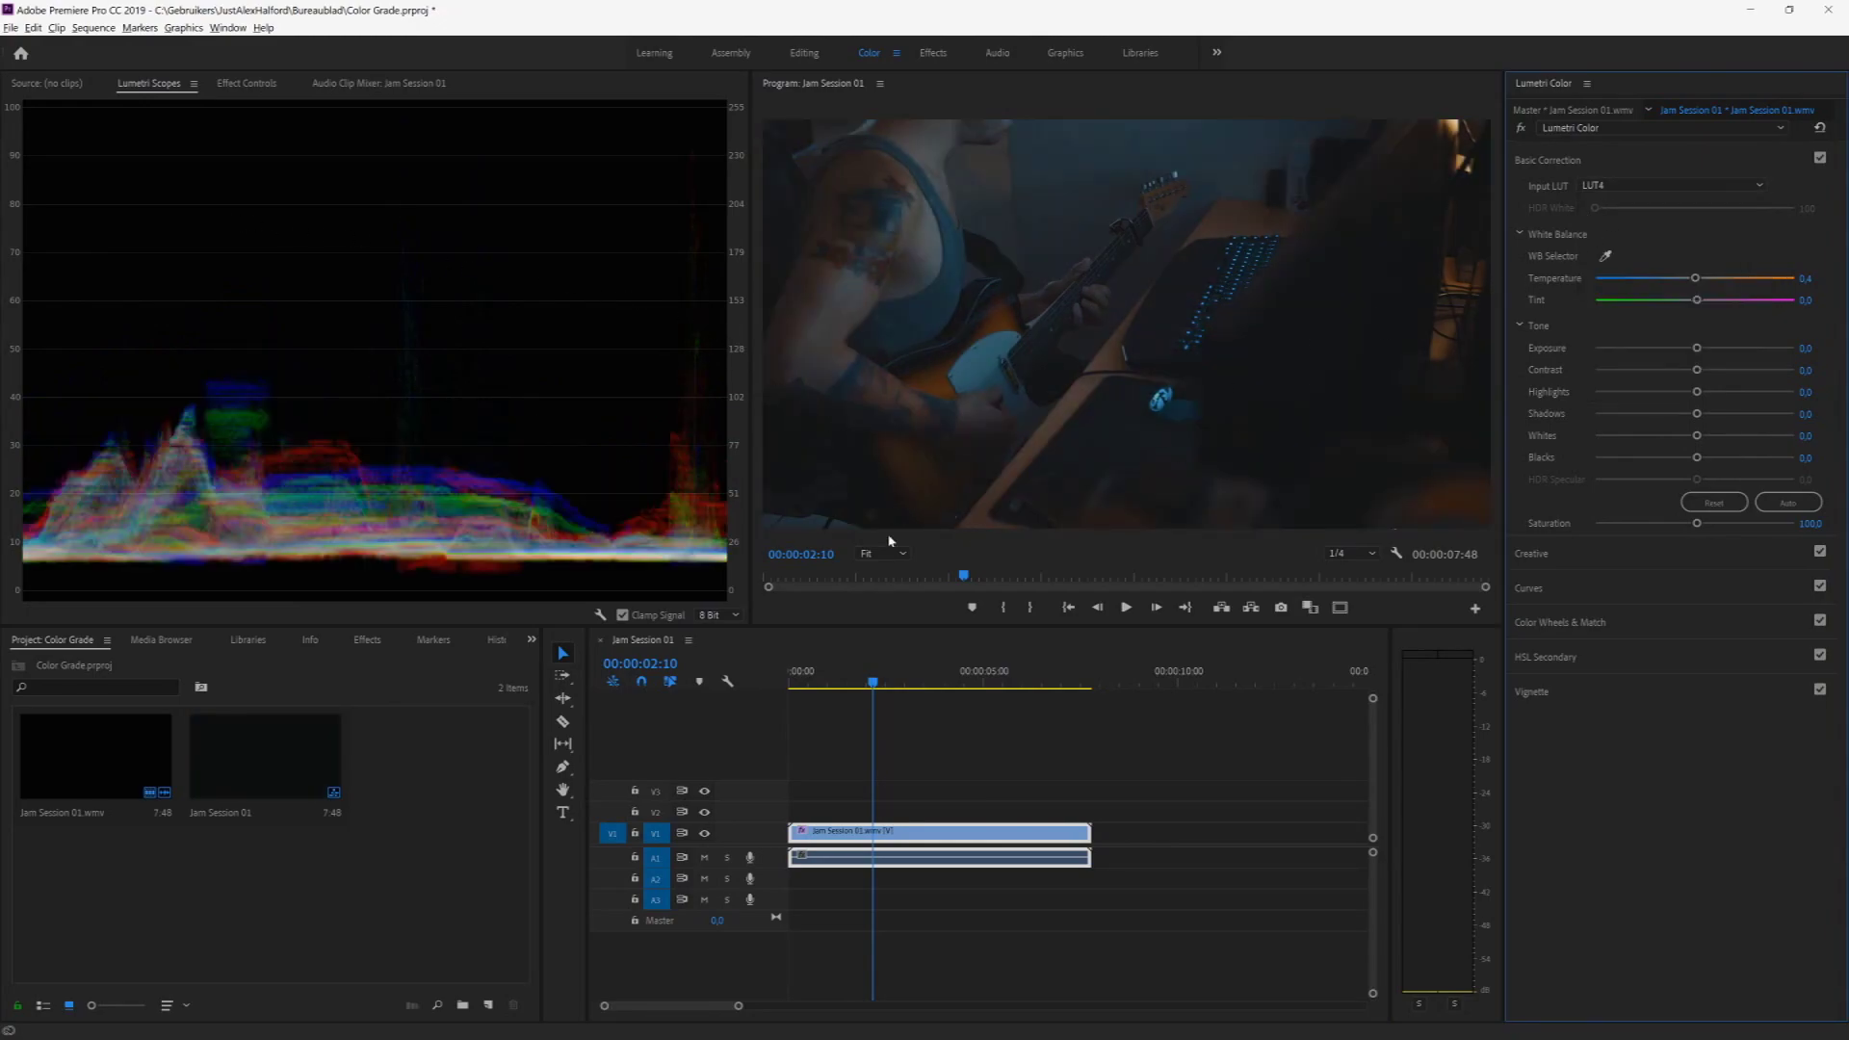
{"action": "left_click", "coordinate": [814, 677]}
{"action": "key", "text": "space"}
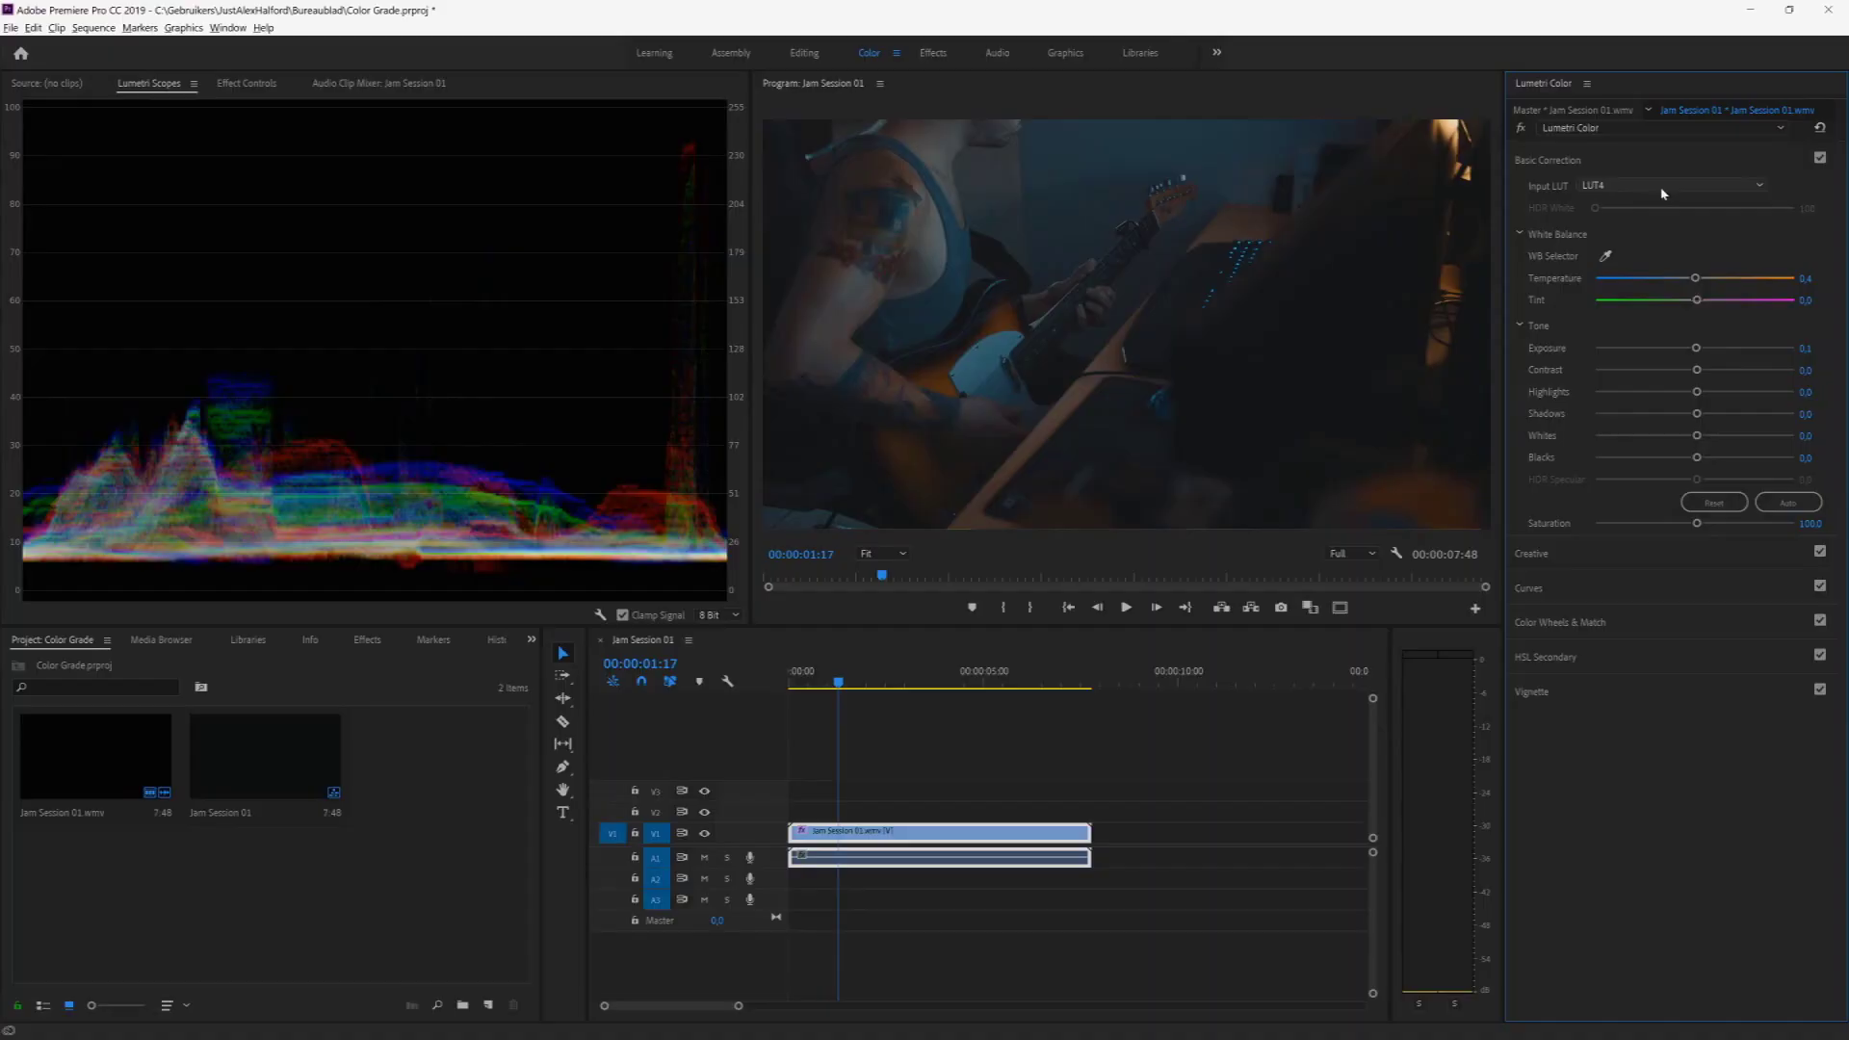
Replace the input LUT with LUT6 and compare the graded picture with the ungraded source clip.
{"action": "left_click", "coordinate": [1664, 186]}
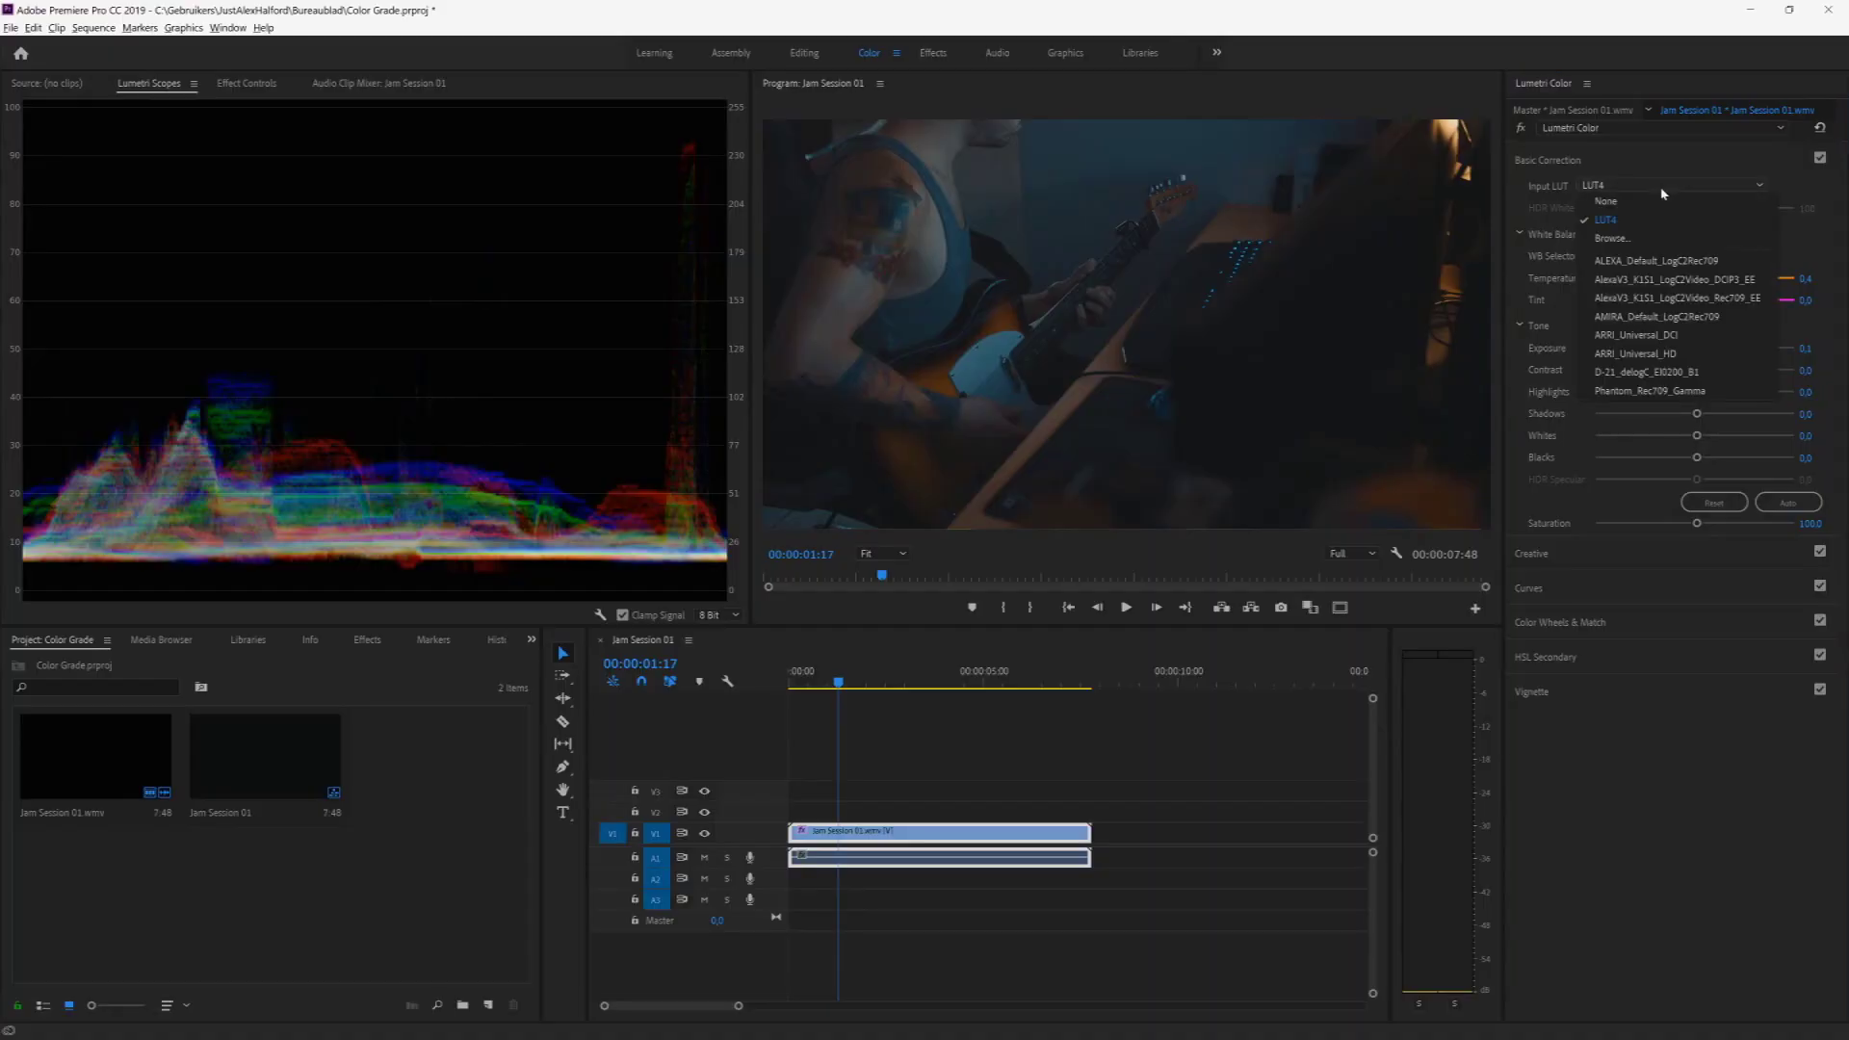
{"action": "left_click", "coordinate": [1657, 240]}
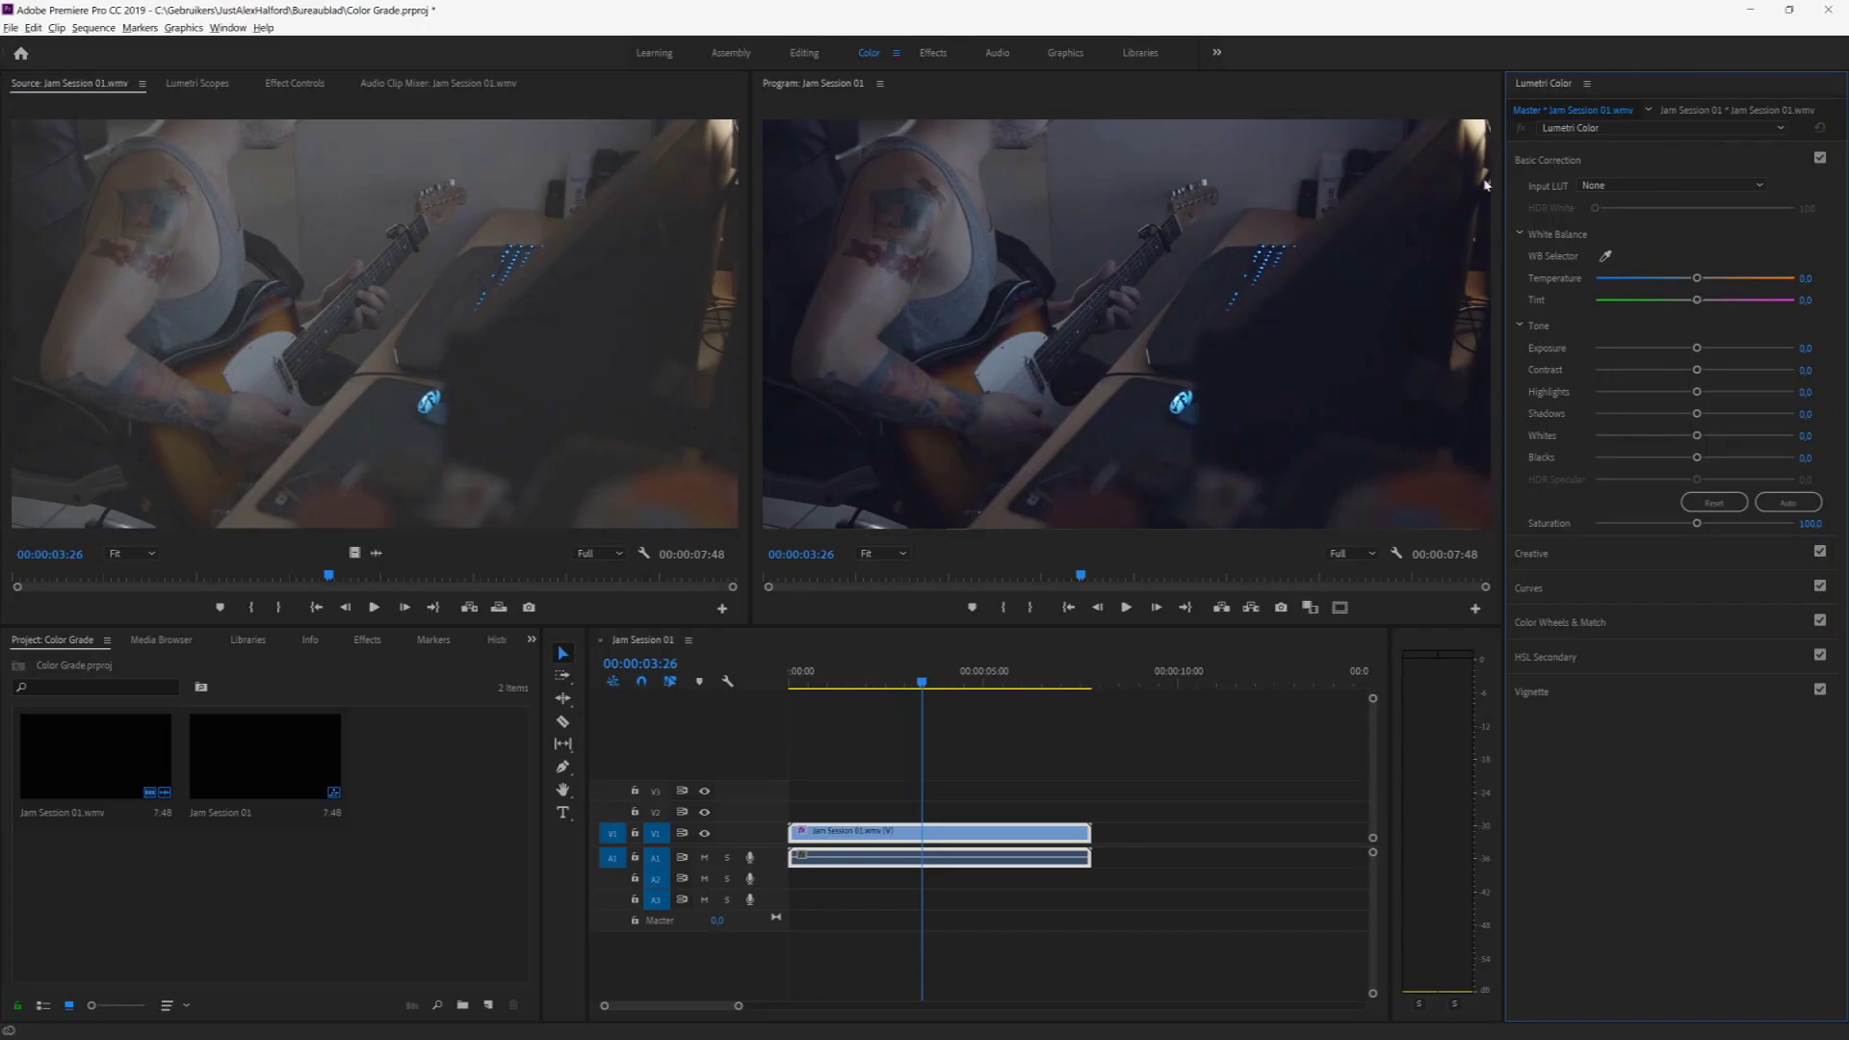
{"action": "left_click", "coordinate": [393, 279]}
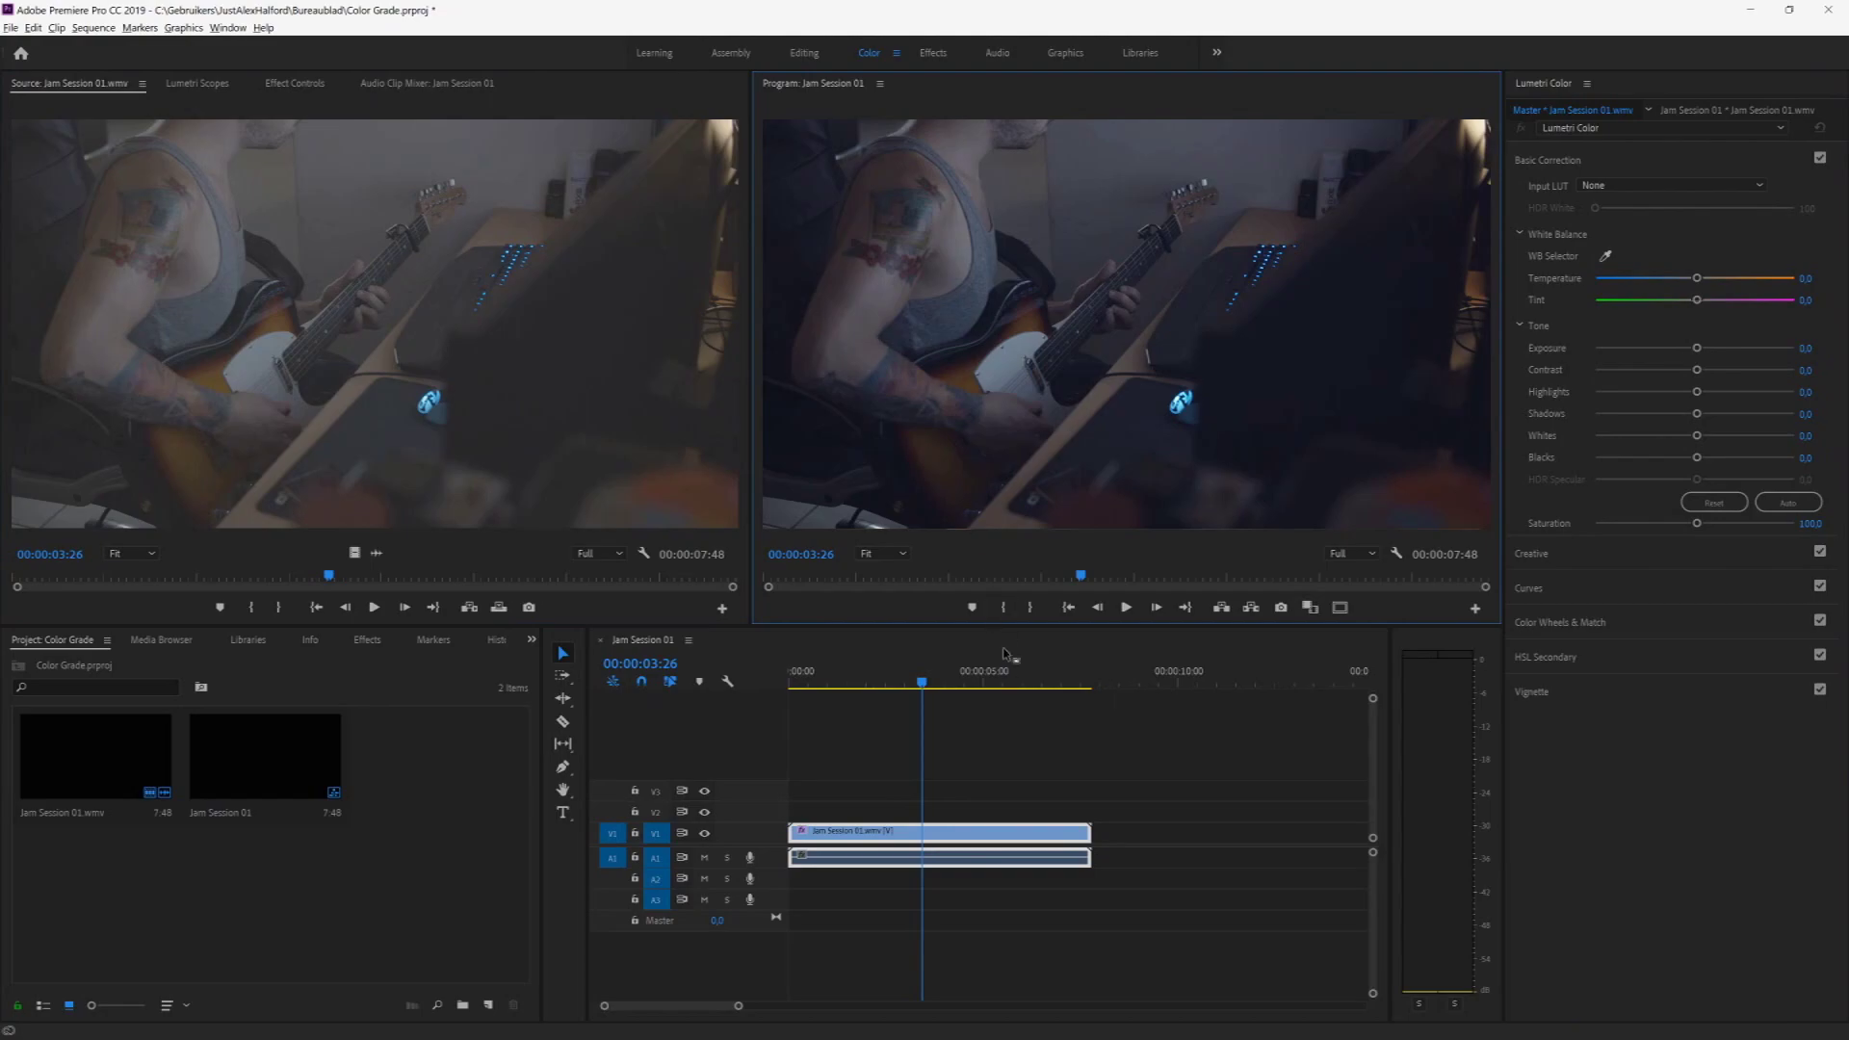
Set contrast to 56.1 and whites to 62.9 on the LUT6 look, and scrub through the sequence to review it.
{"action": "left_click_drag", "start_coordinate": [861, 682], "coordinate": [905, 682]}
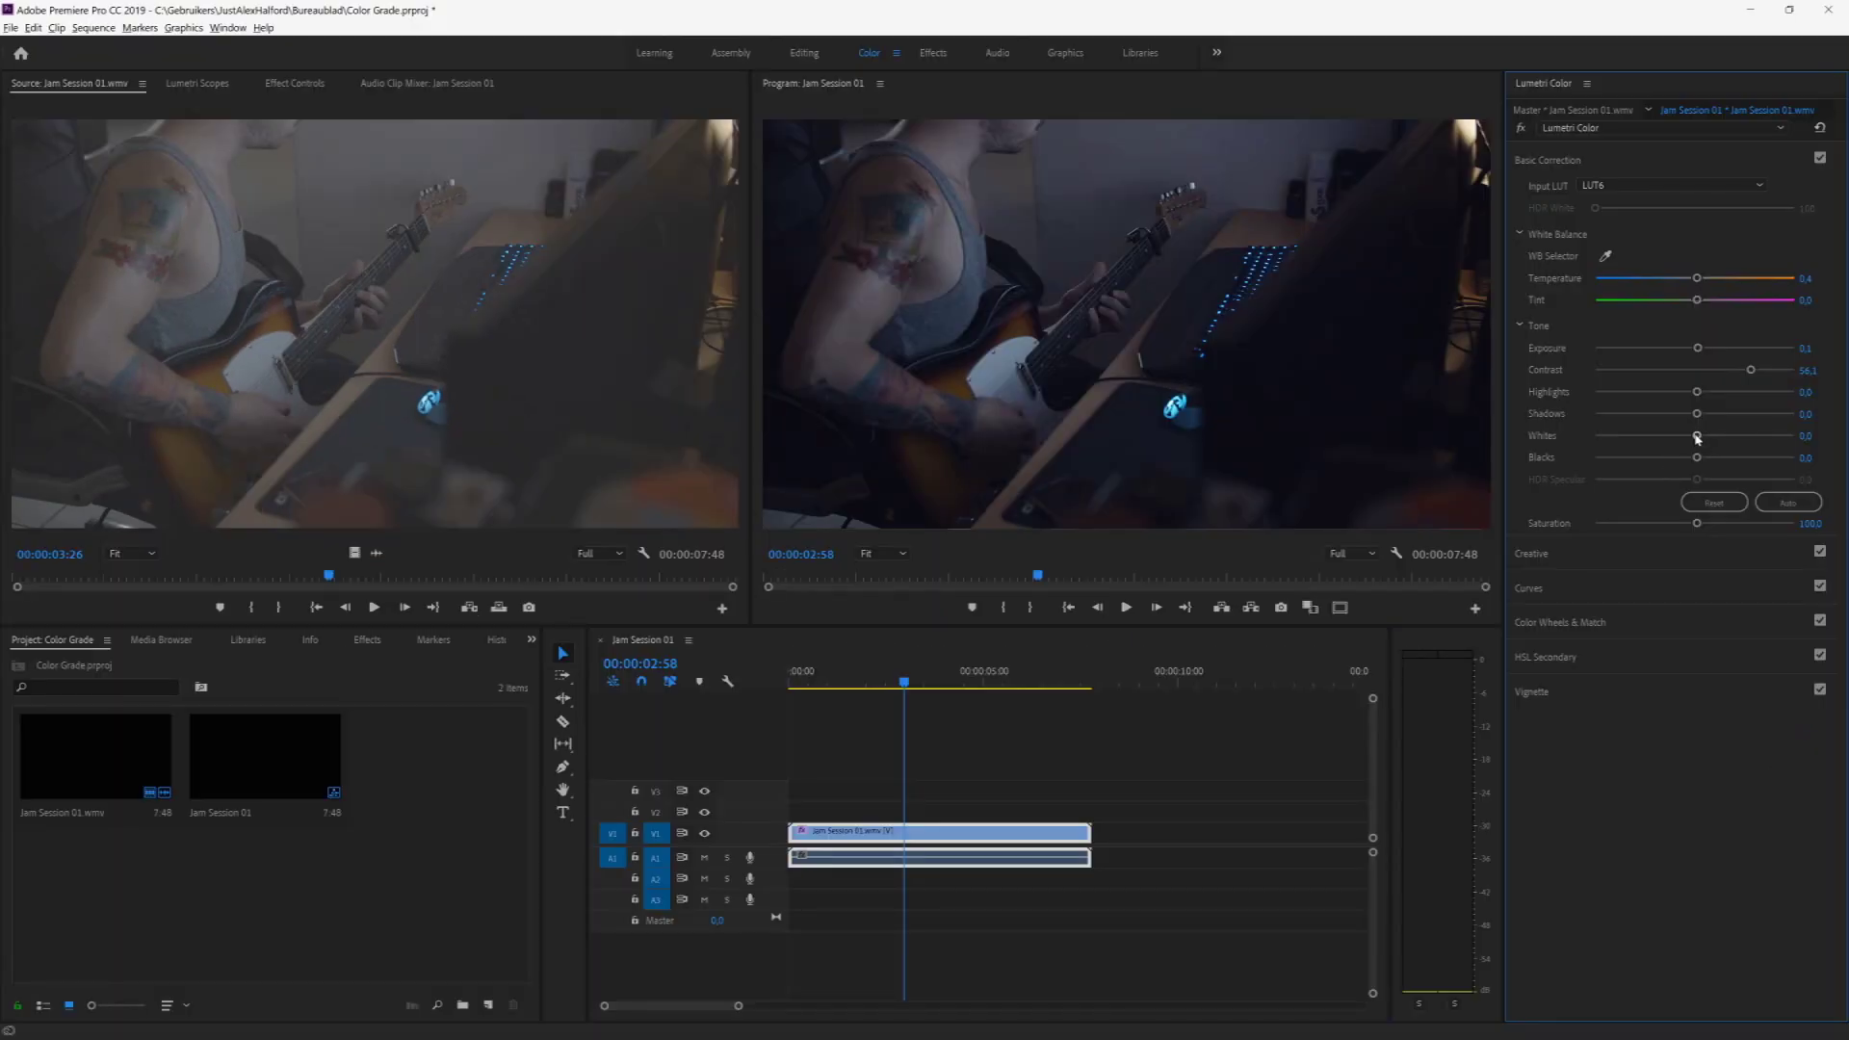
{"action": "left_click_drag", "start_coordinate": [1697, 435], "coordinate": [1758, 441]}
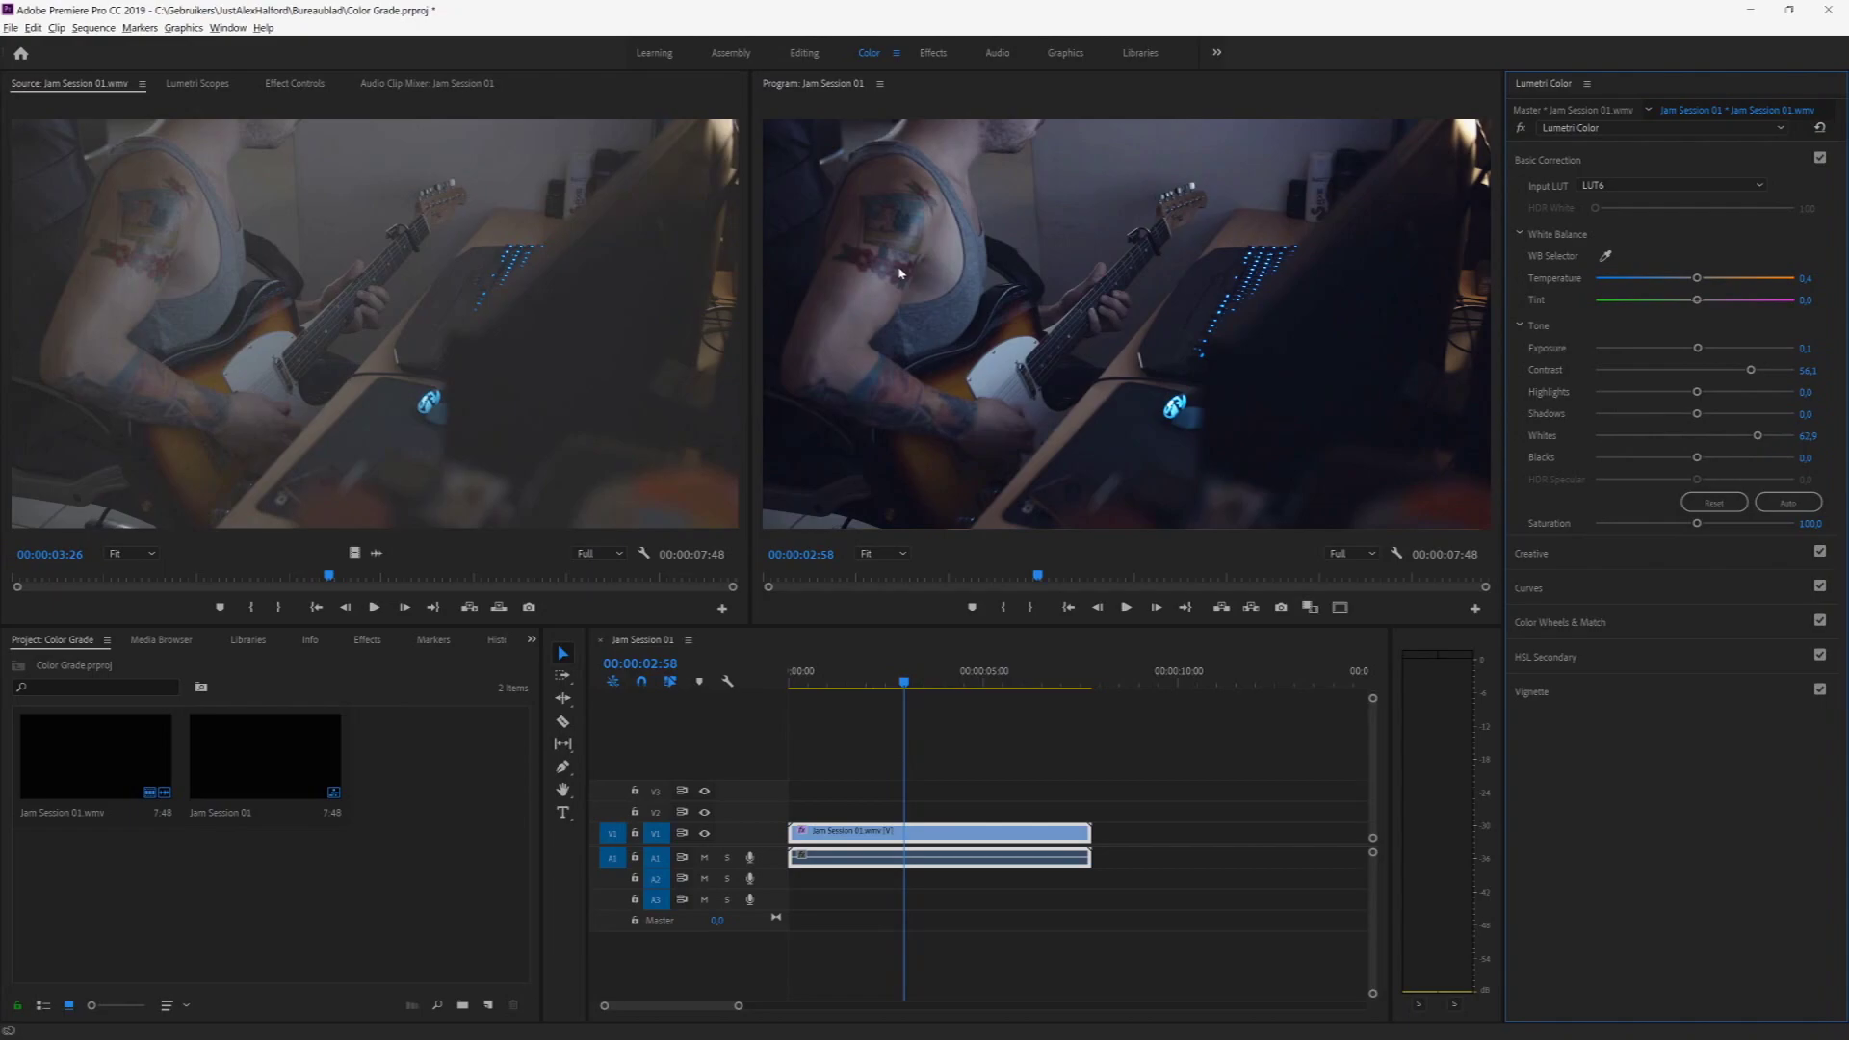
{"action": "left_click_drag", "start_coordinate": [939, 674], "coordinate": [866, 679]}
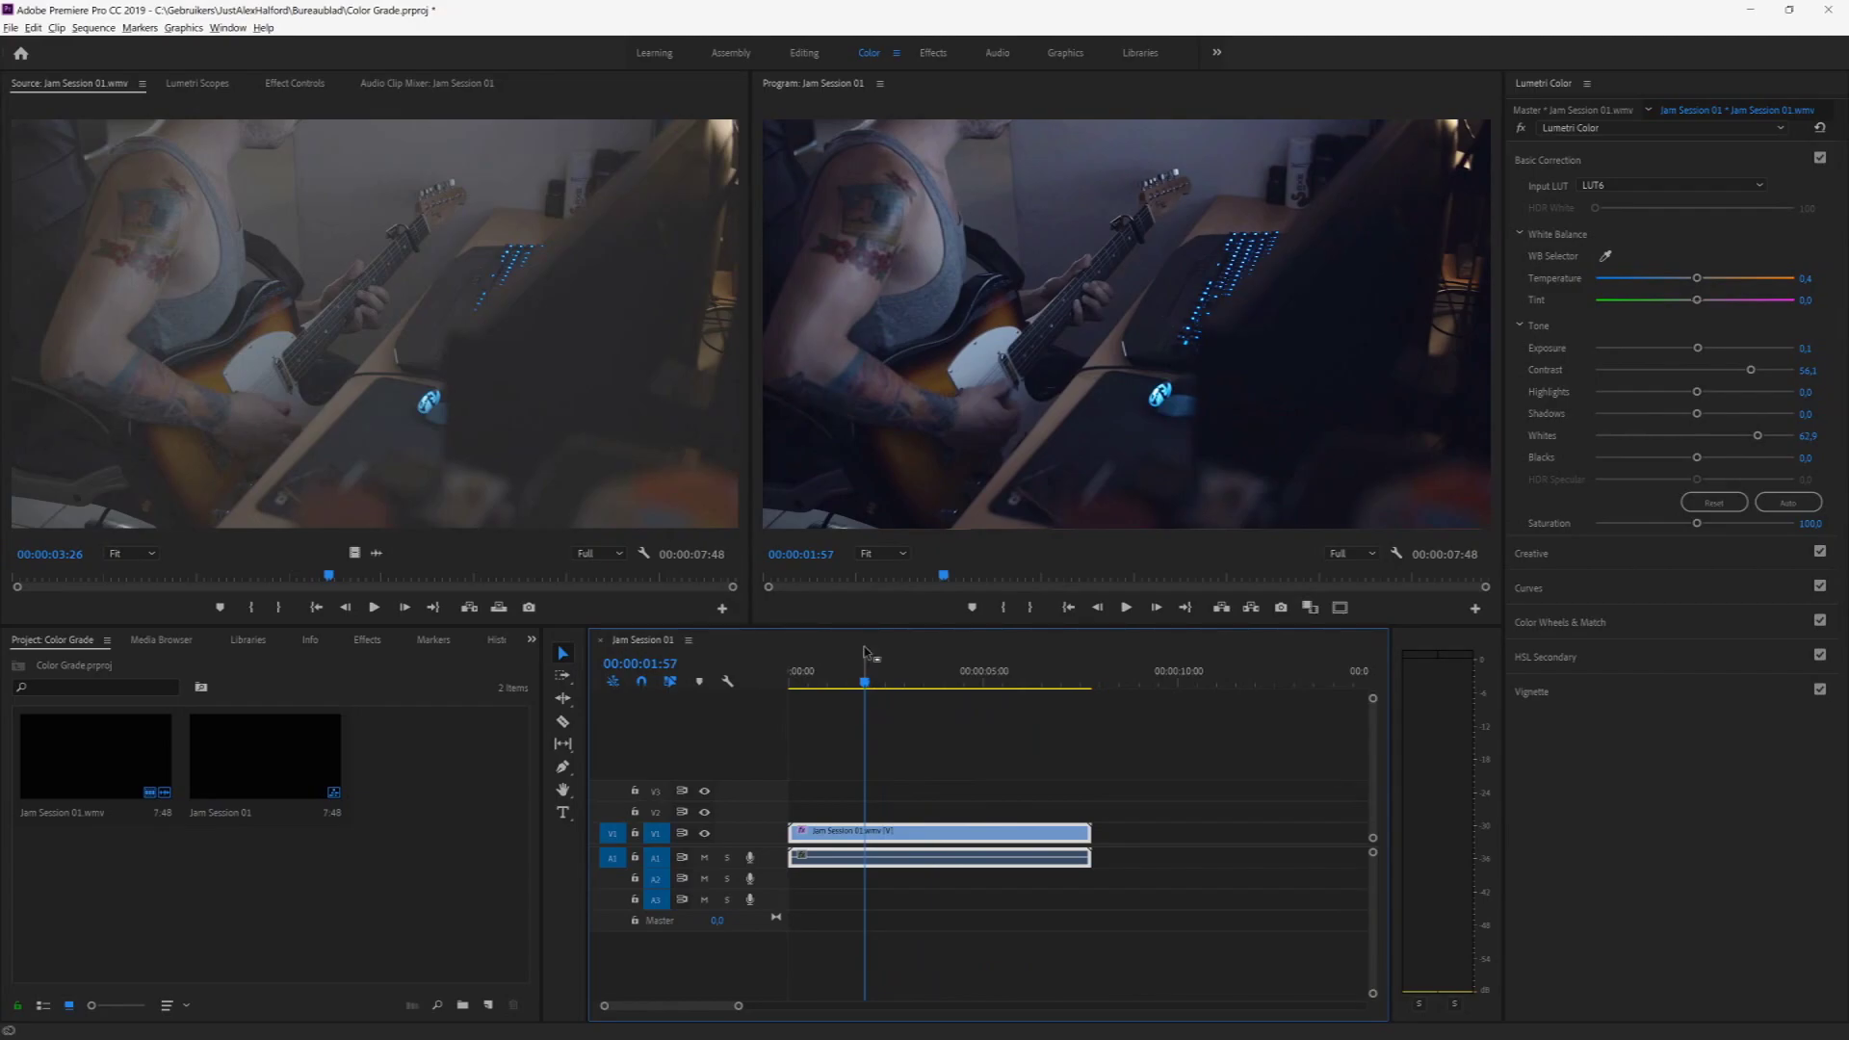
{"action": "left_click_drag", "start_coordinate": [875, 663], "coordinate": [954, 664]}
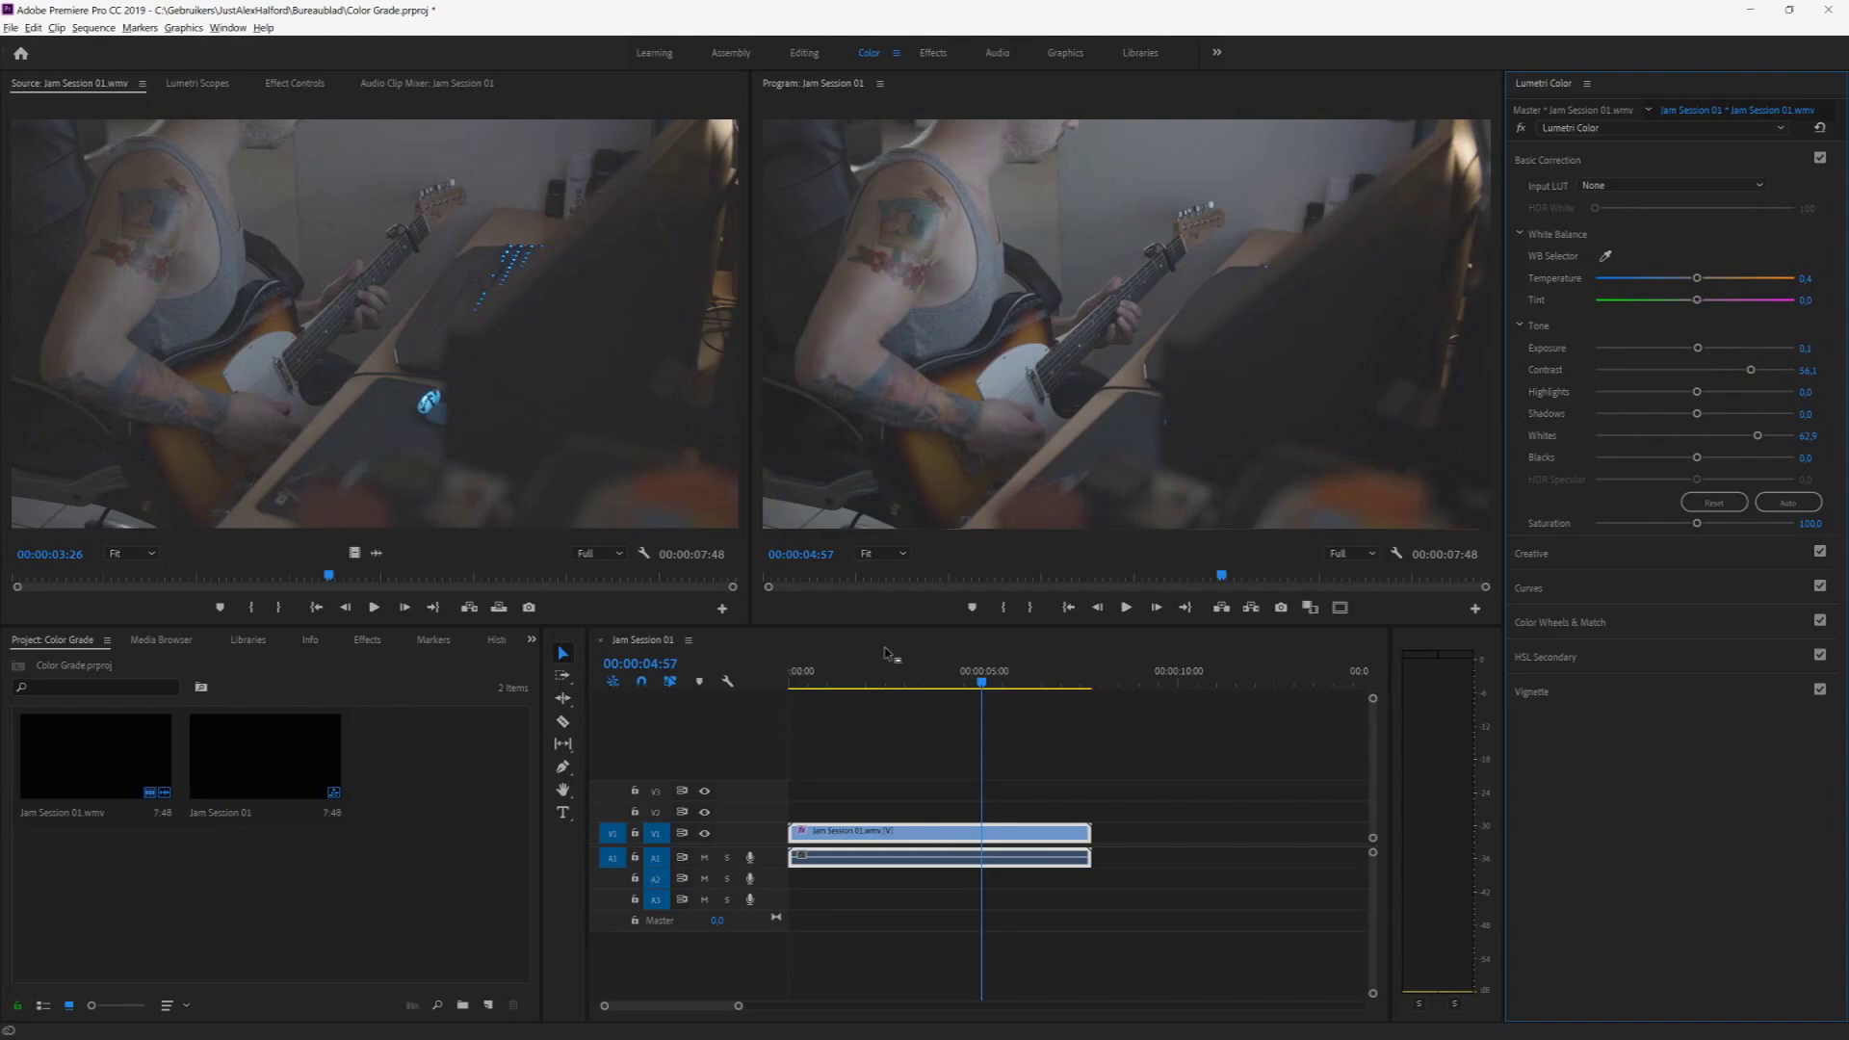
With no input LUT applied, lower the contrast almost to zero at 00:00:02:37.
{"action": "left_click", "coordinate": [892, 671]}
{"action": "left_click_drag", "start_coordinate": [1751, 370], "coordinate": [1712, 375]}
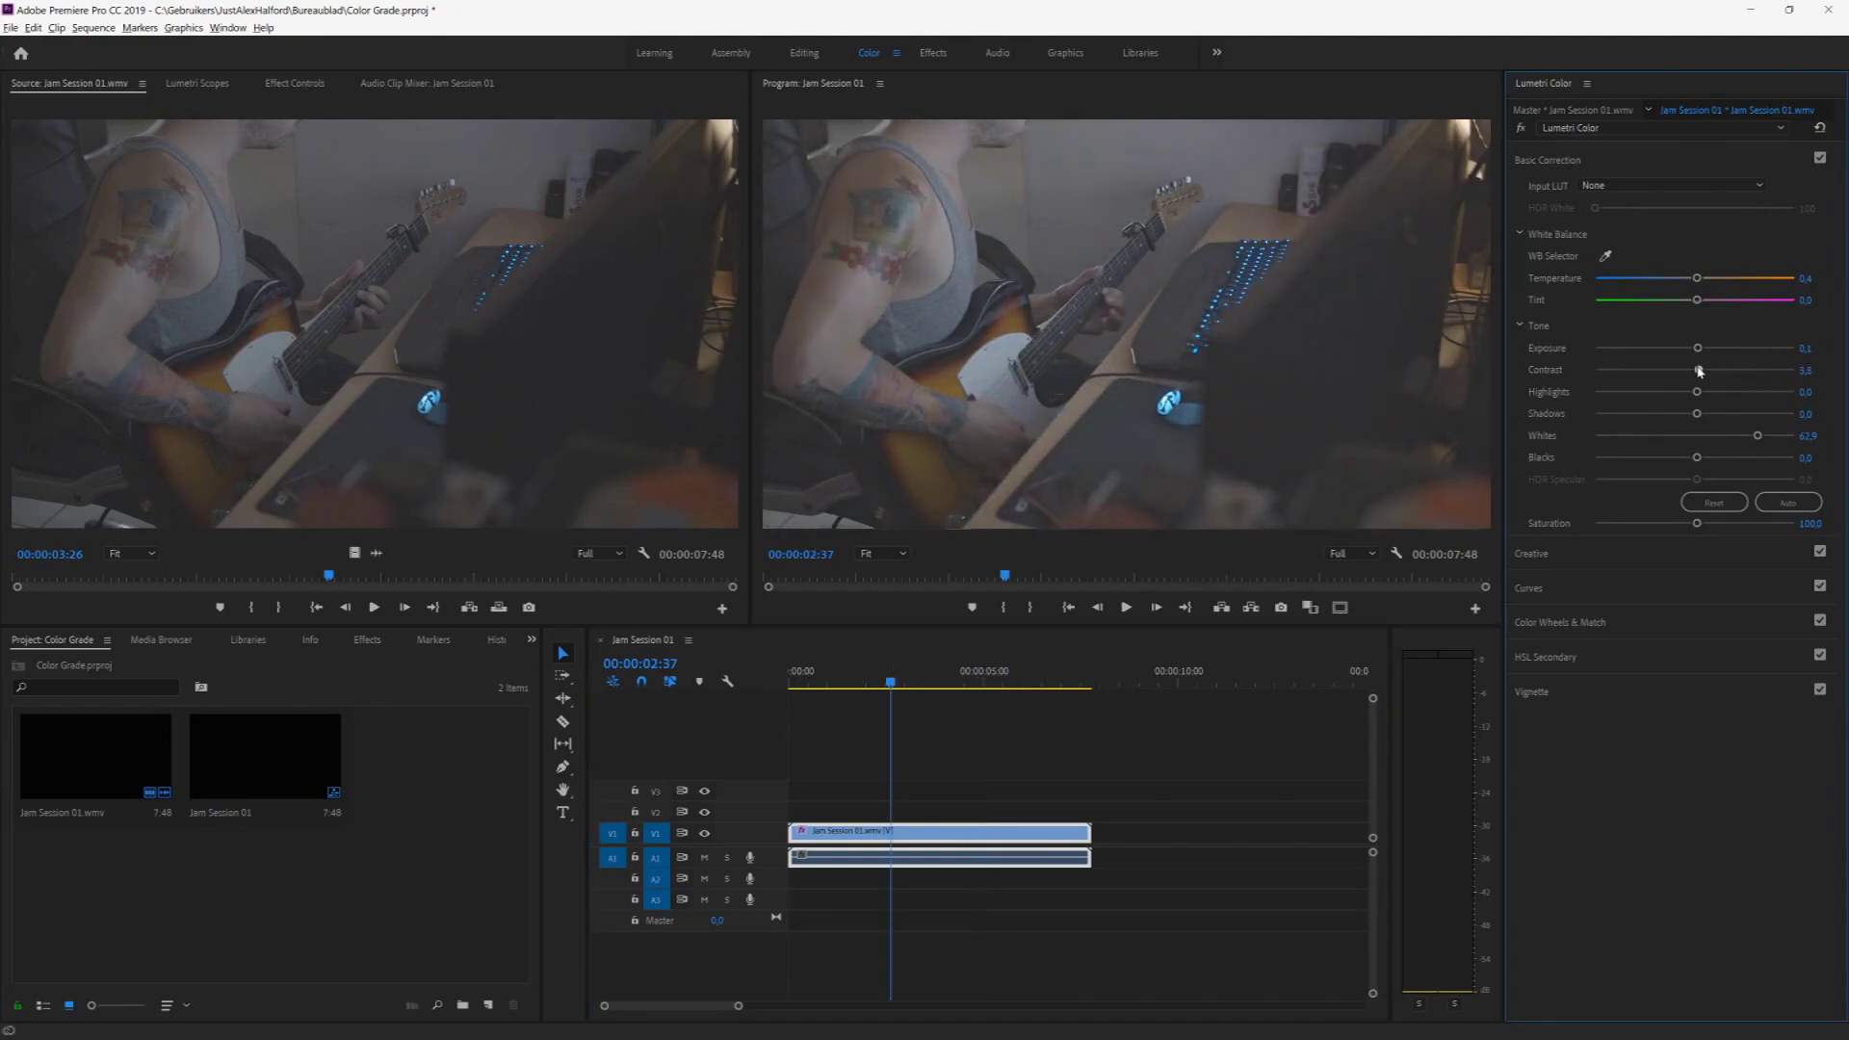
Reset the Lumetri Color effect and regrade without a LUT, setting exposure 1.2, contrast 67.1 and temperature 11.4, and check the frame at 00:00:02:10.
{"action": "left_click", "coordinate": [1820, 131]}
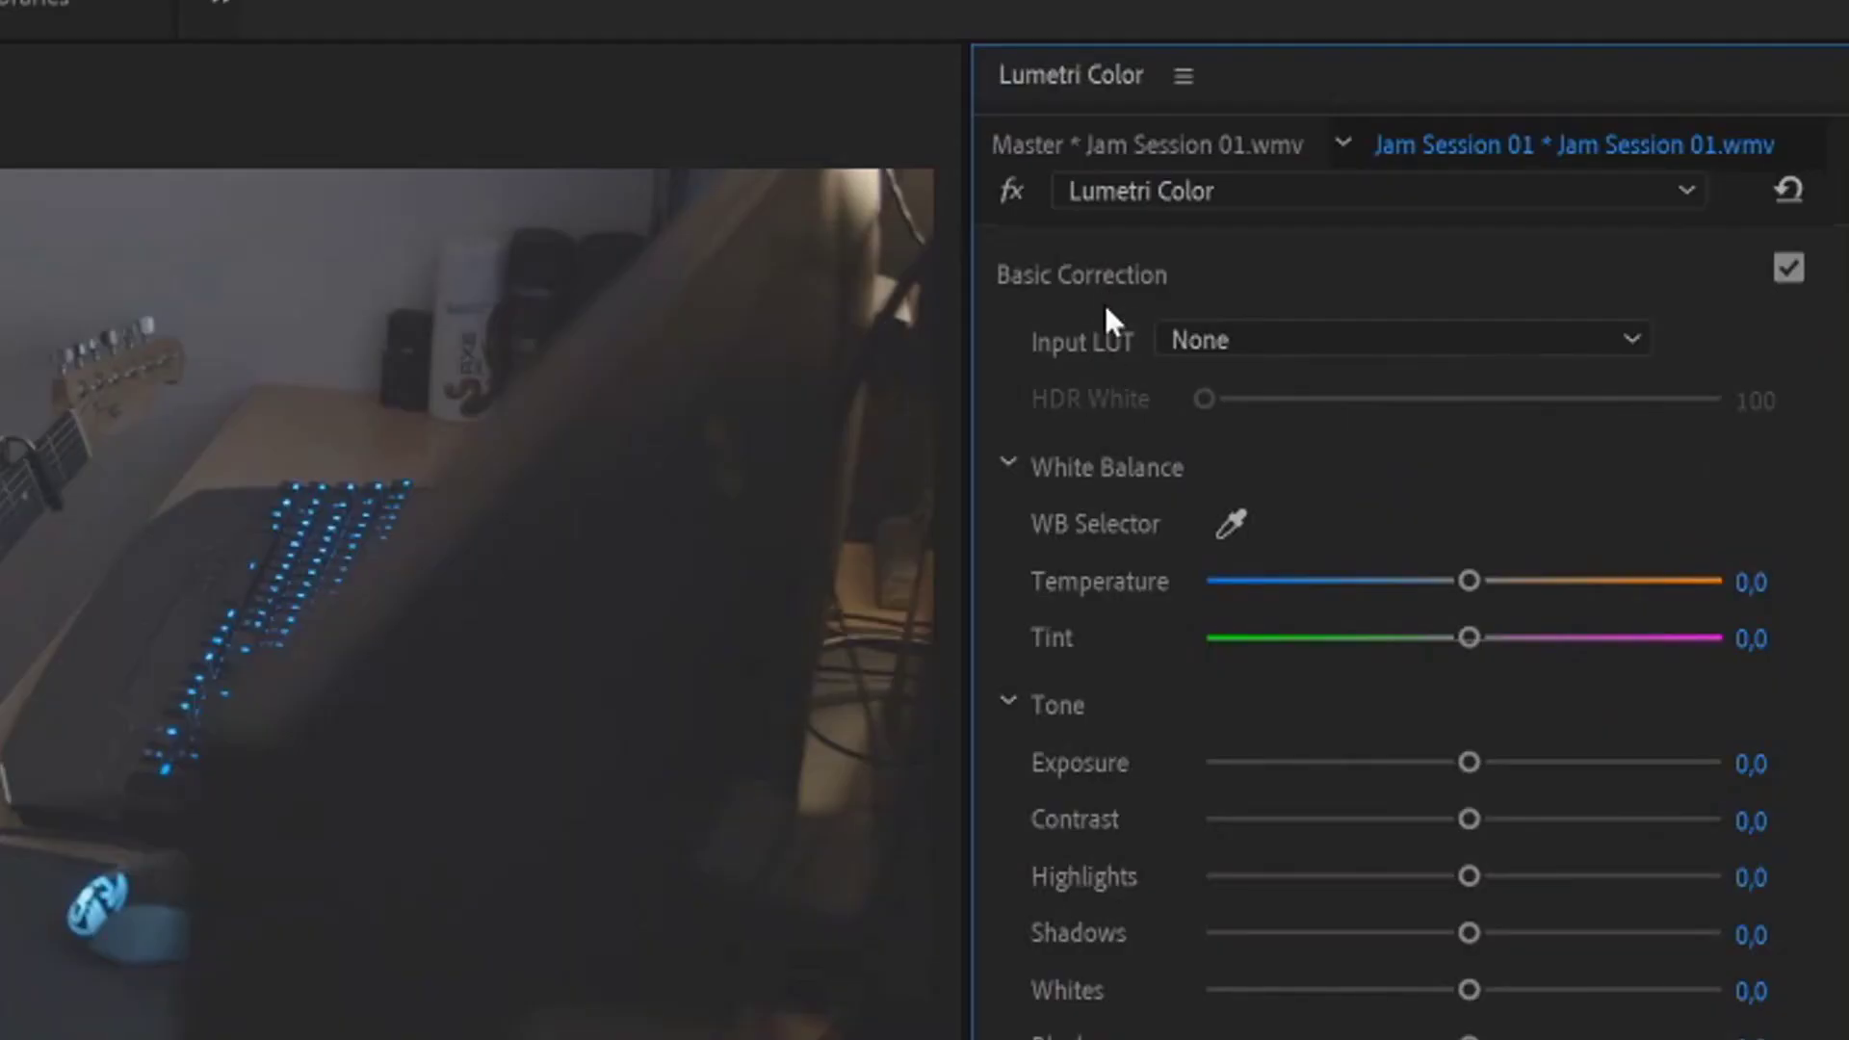
{"action": "left_click_drag", "start_coordinate": [1472, 766], "coordinate": [1494, 770]}
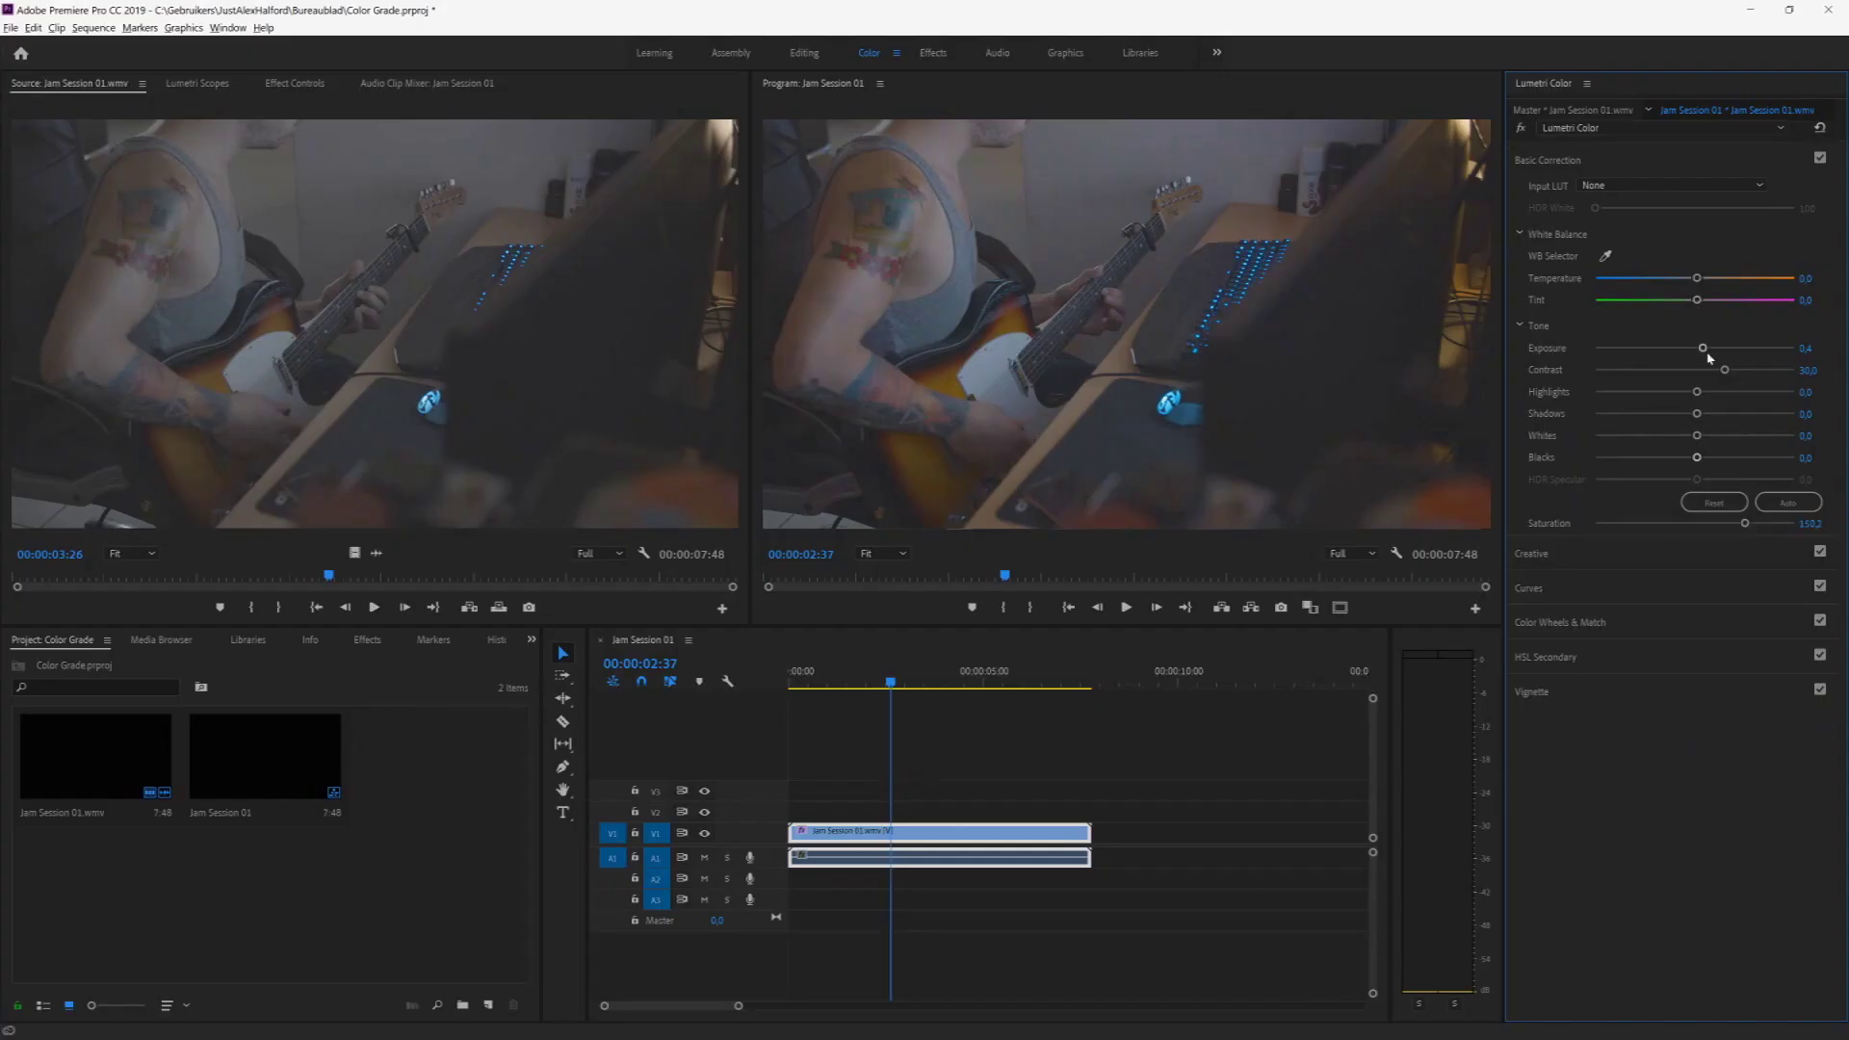
{"action": "left_click", "coordinate": [875, 674]}
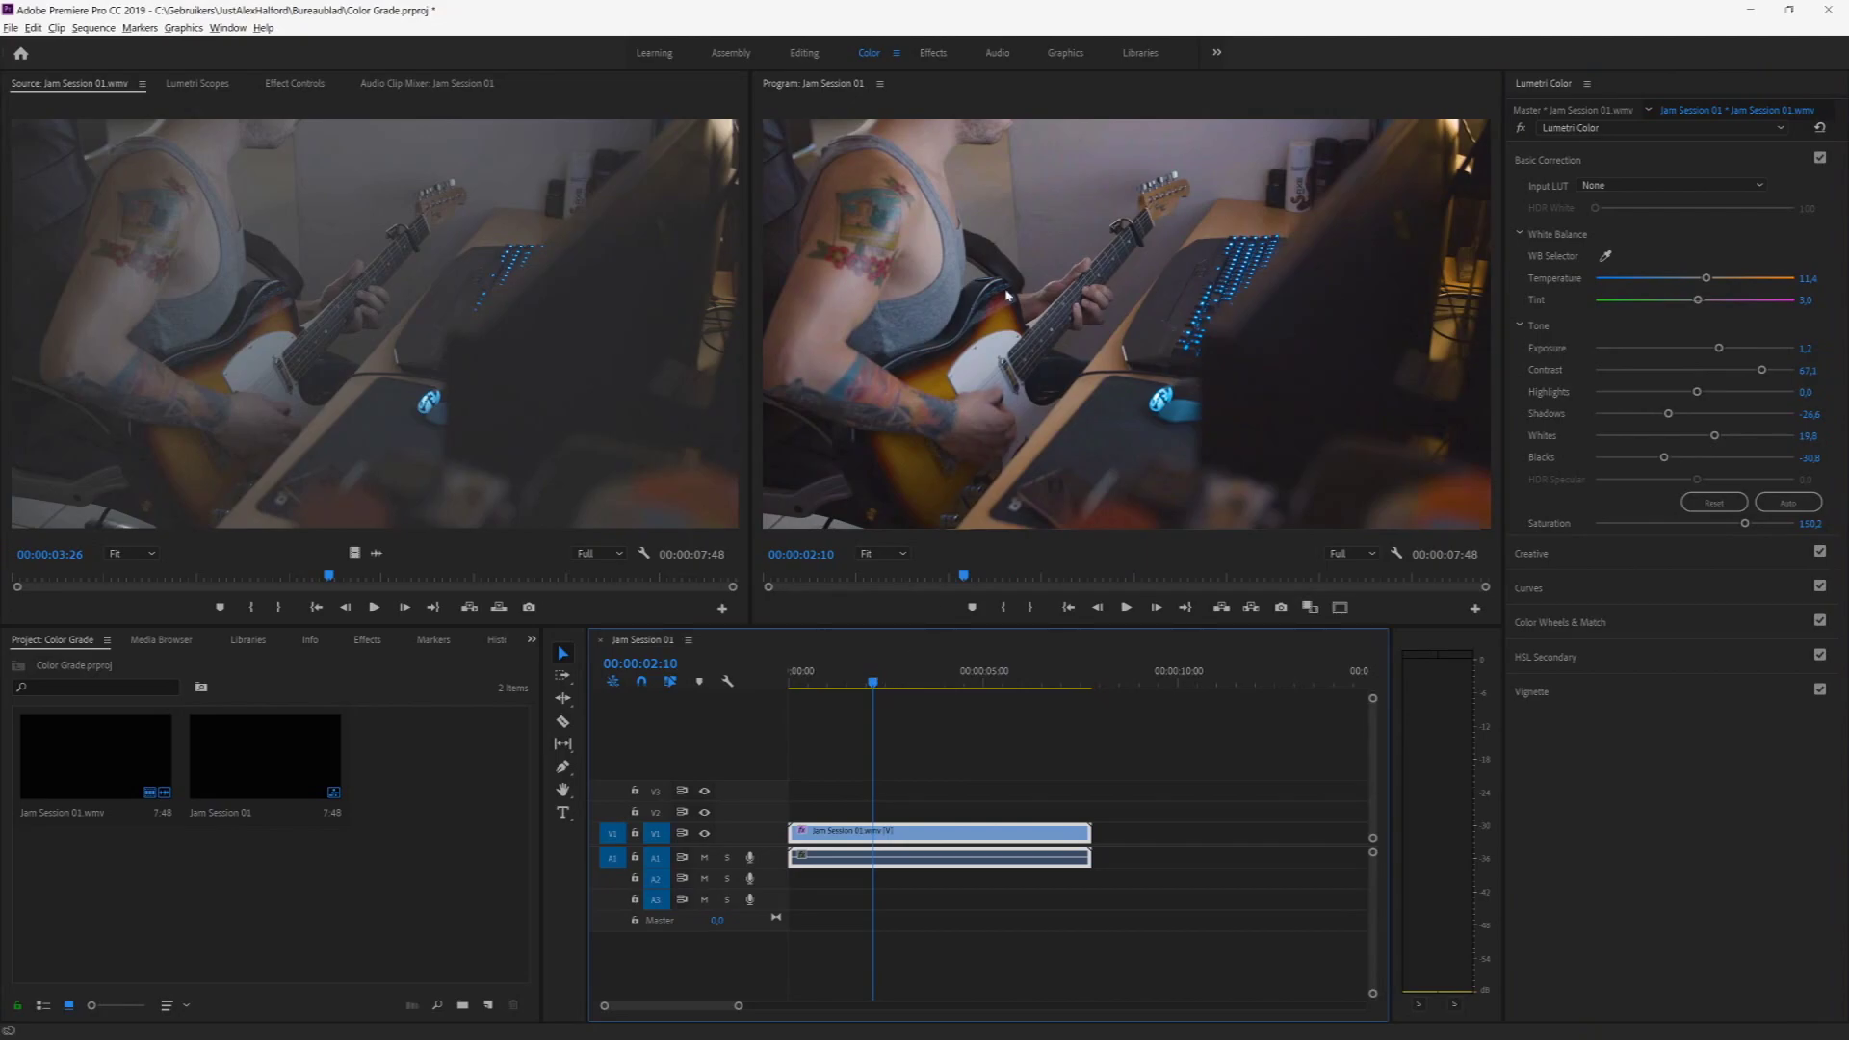